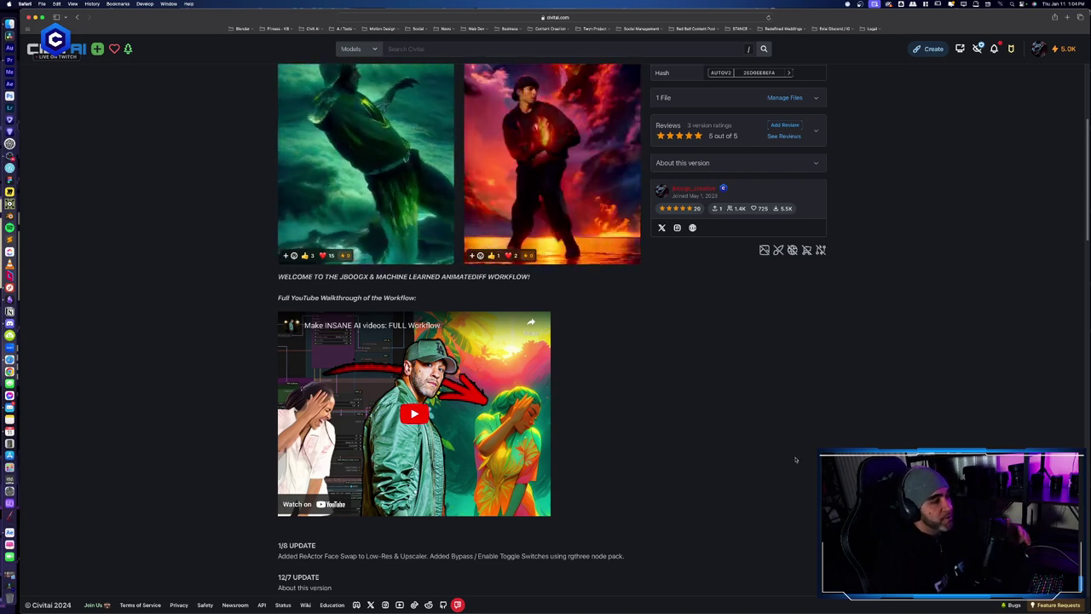
Step: Switch from the Civitai page to After Effects and show the composition with the rotoscoped man
scroll(785, 469, up, 5)
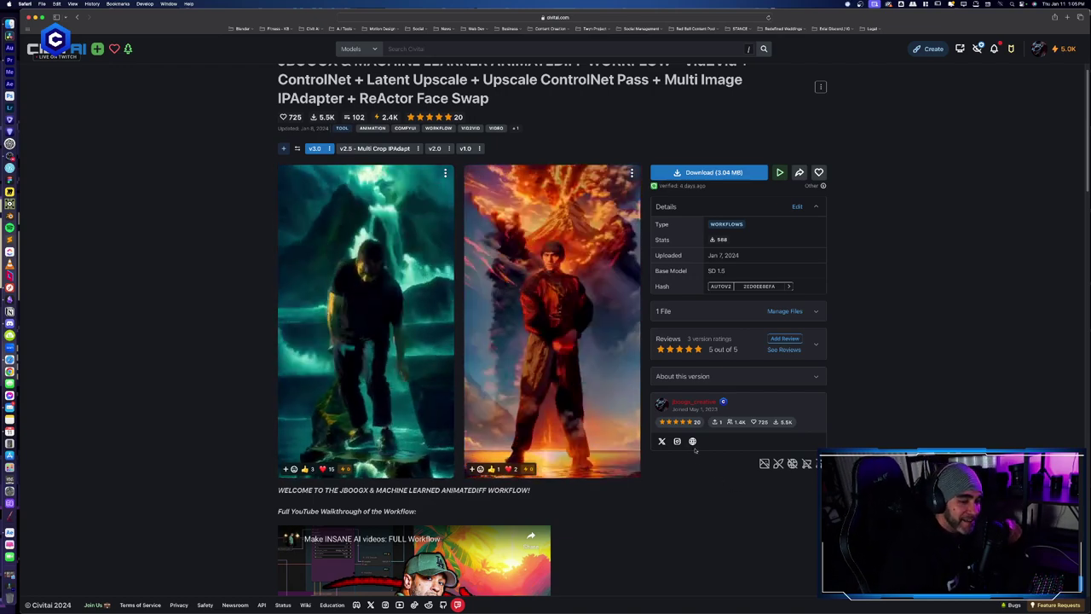
key(ctrl+Up)
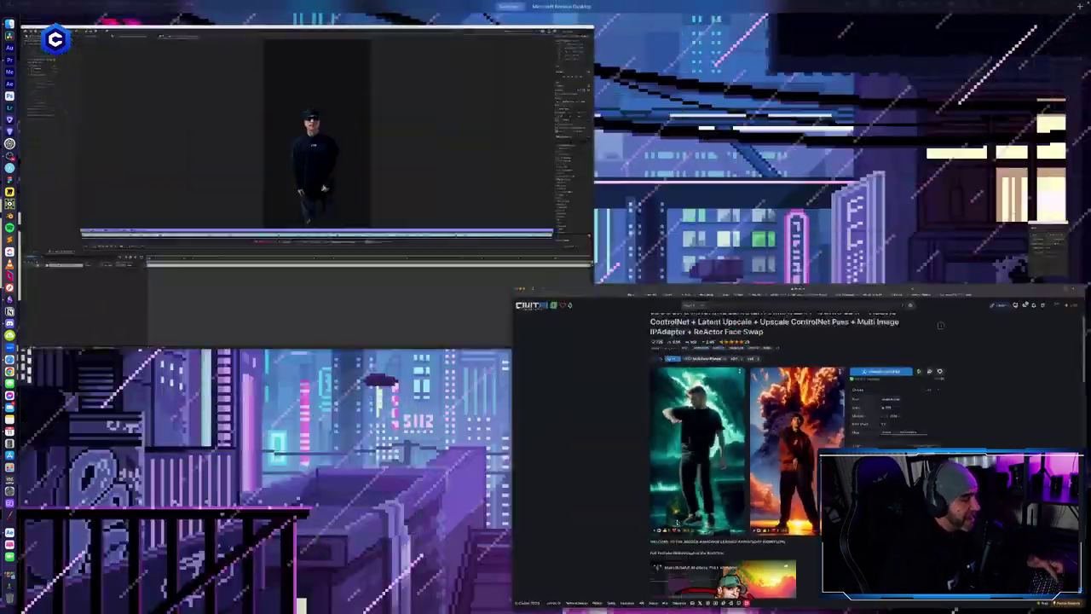
click(537, 370)
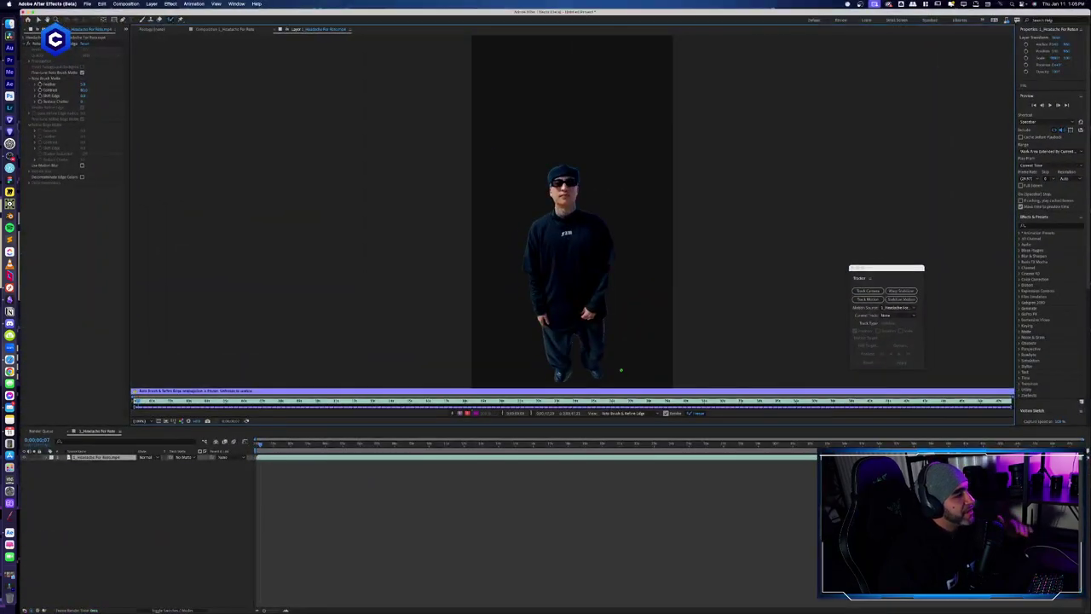
click(229, 29)
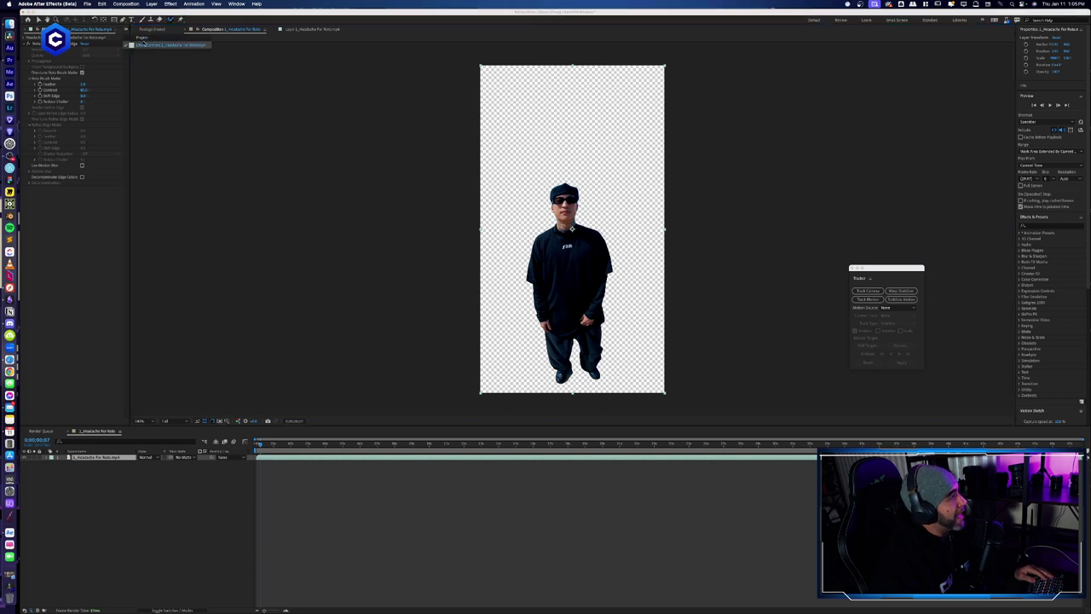
Step: Add the original Headache For Roto footage as a new layer above the rotoscoped layer in the composition
key(super+0)
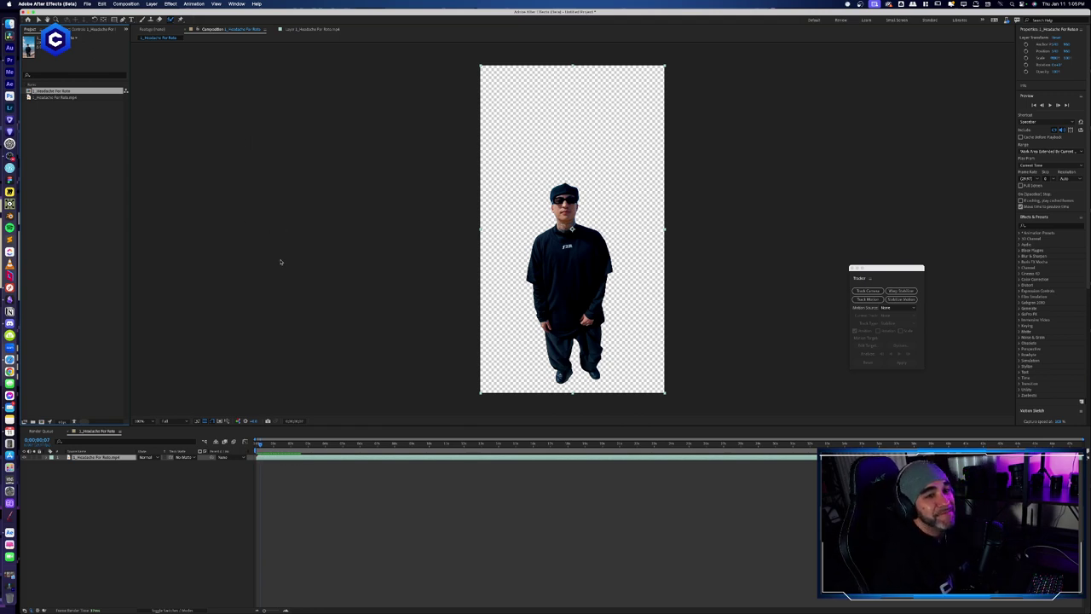
click(64, 98)
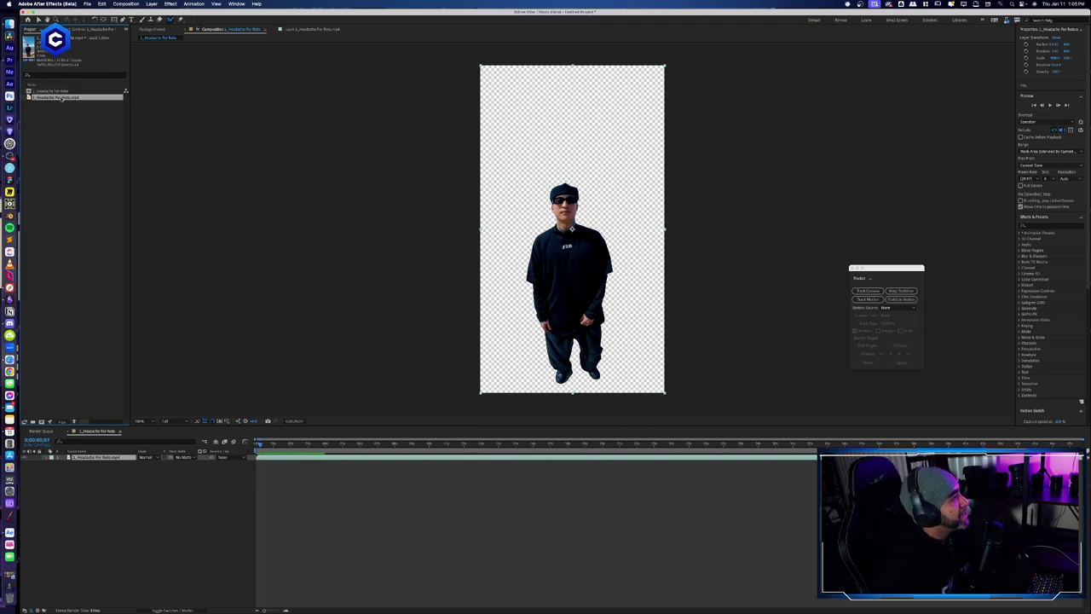
click(119, 458)
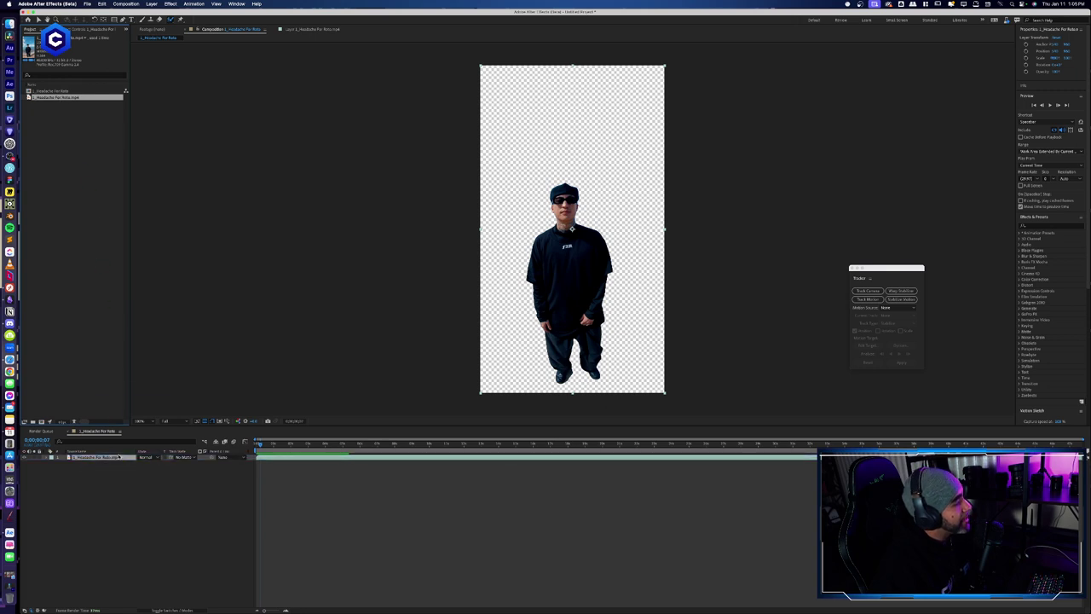
key(ctrl+d)
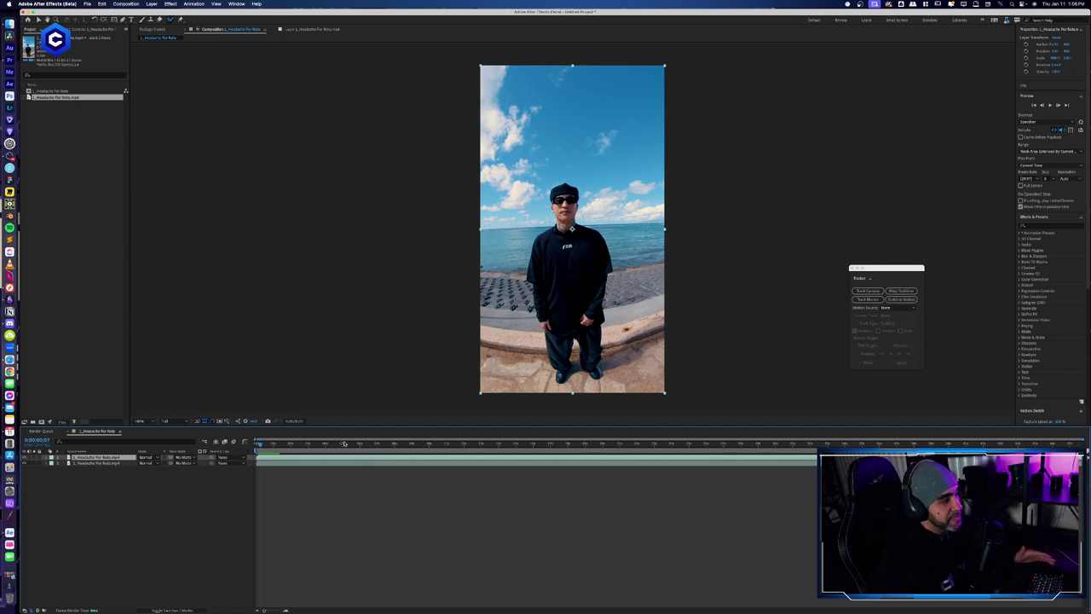
Step: Move the playhead to about 4 seconds with the upper footage layer hidden, and make that layer visible again
click(23, 461)
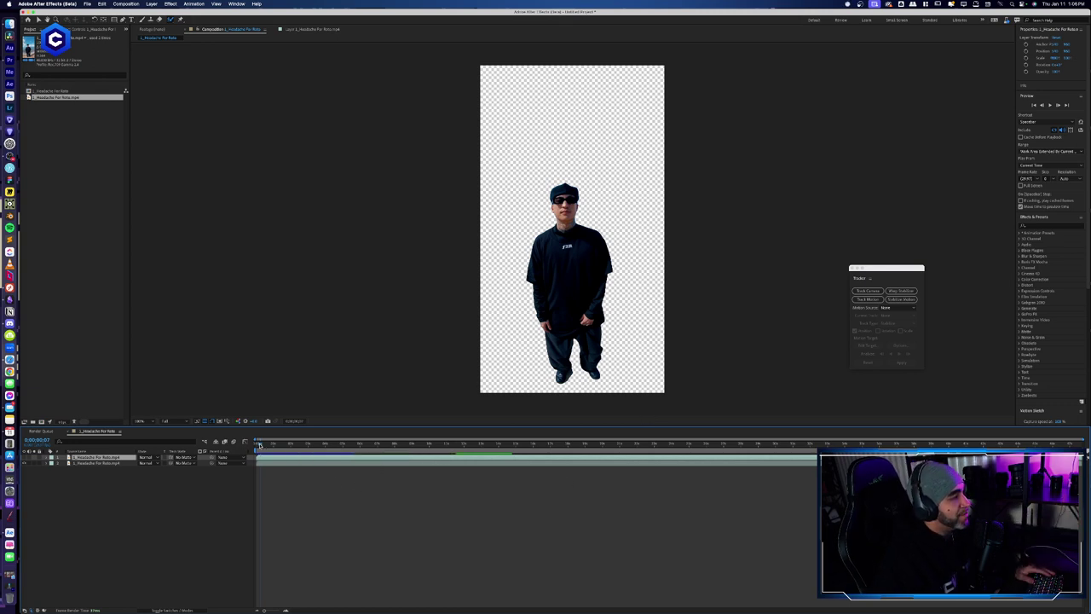
drag(262, 444, 326, 447)
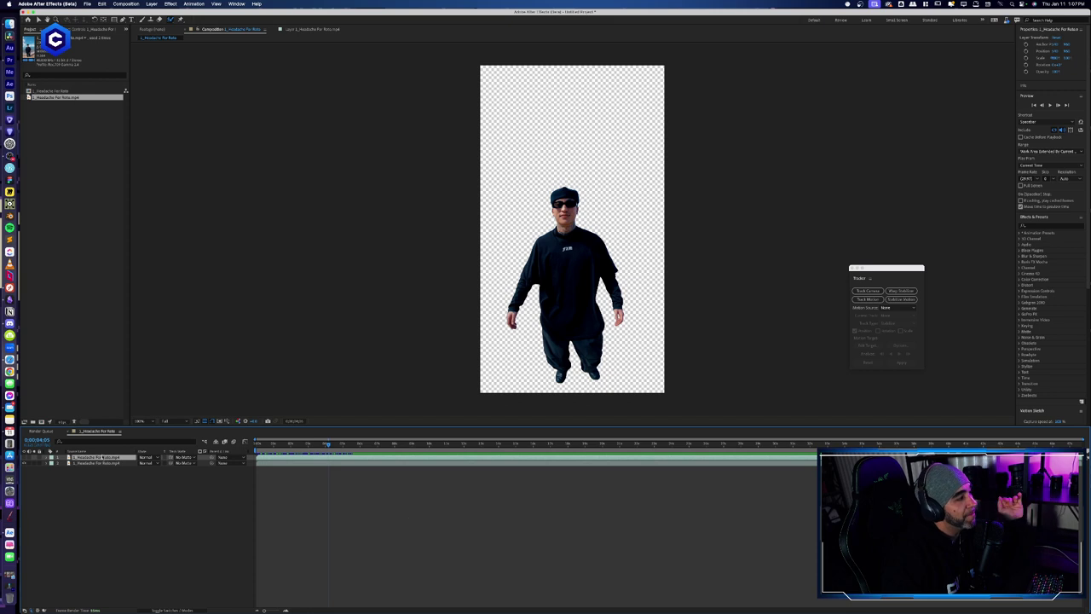
click(25, 462)
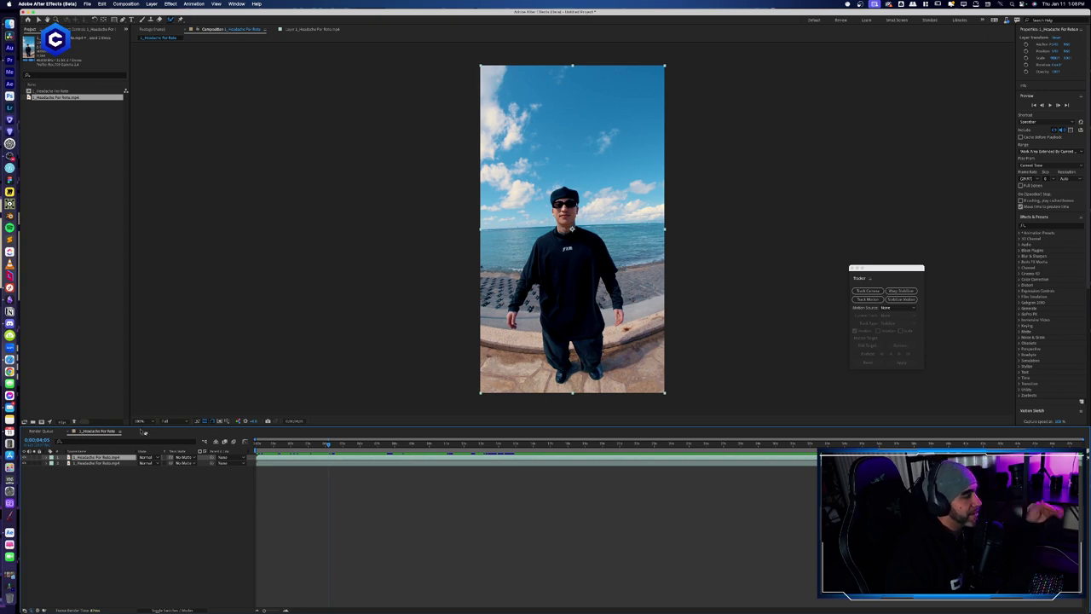
Step: Open the upper footage layer and Roto Brush the sea, ground and man as foreground, leaving out the sky
double_click(98, 458)
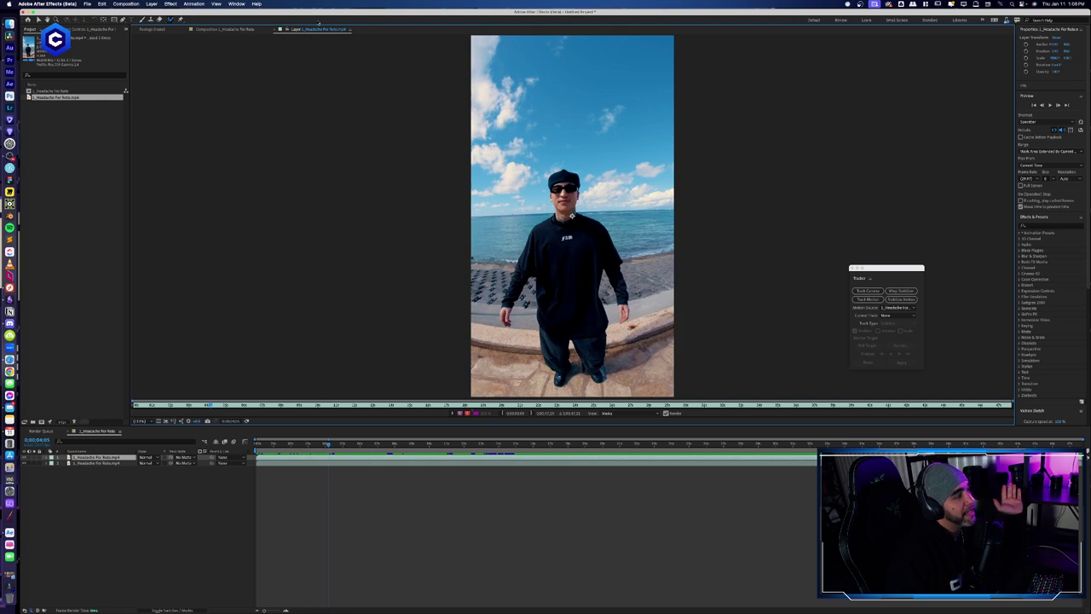
click(236, 29)
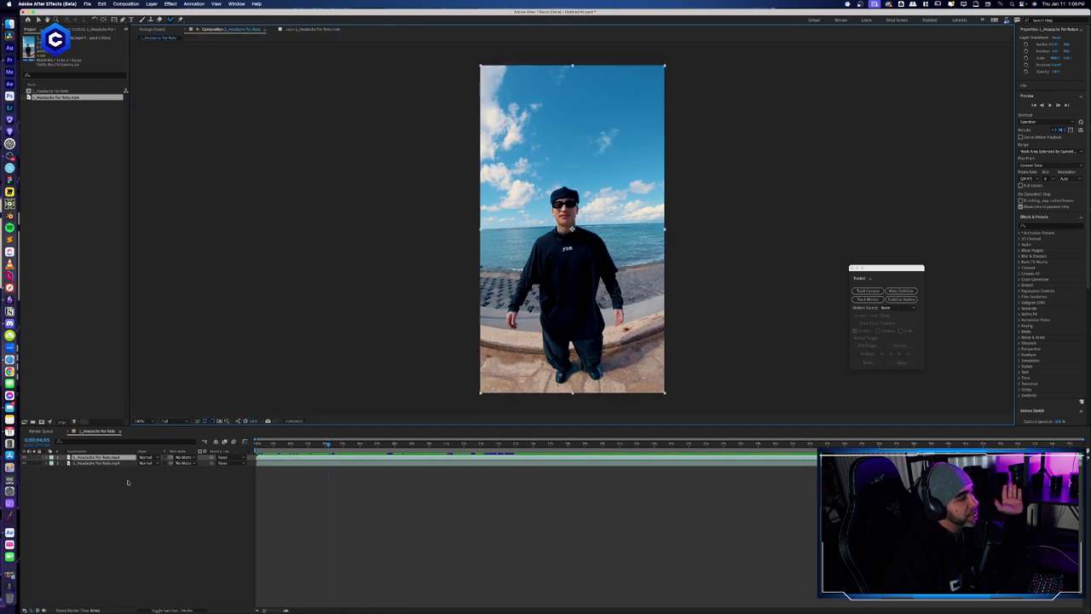
click(309, 29)
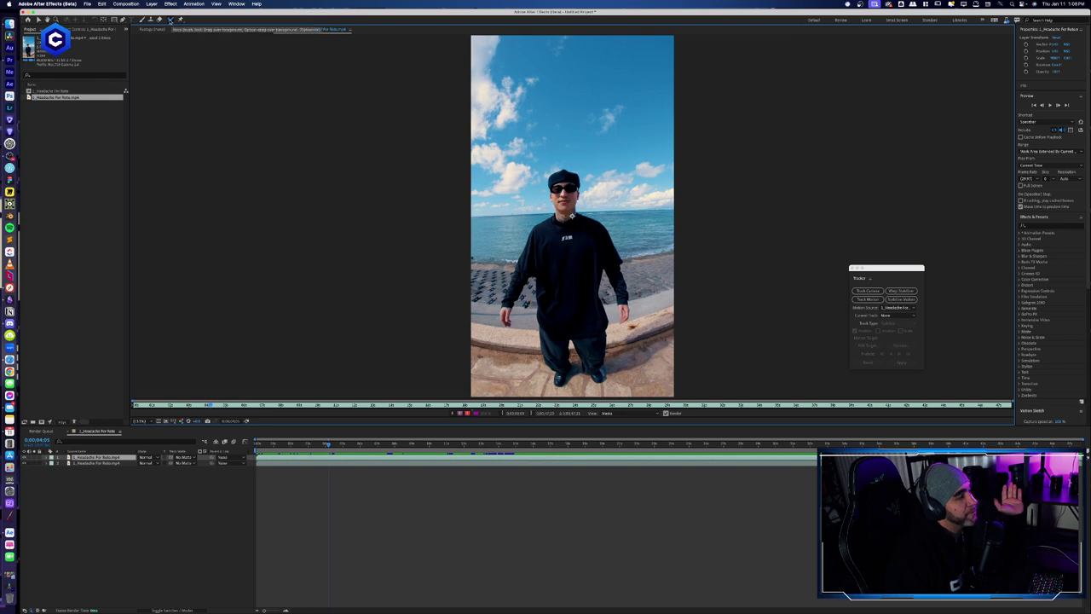
click(171, 18)
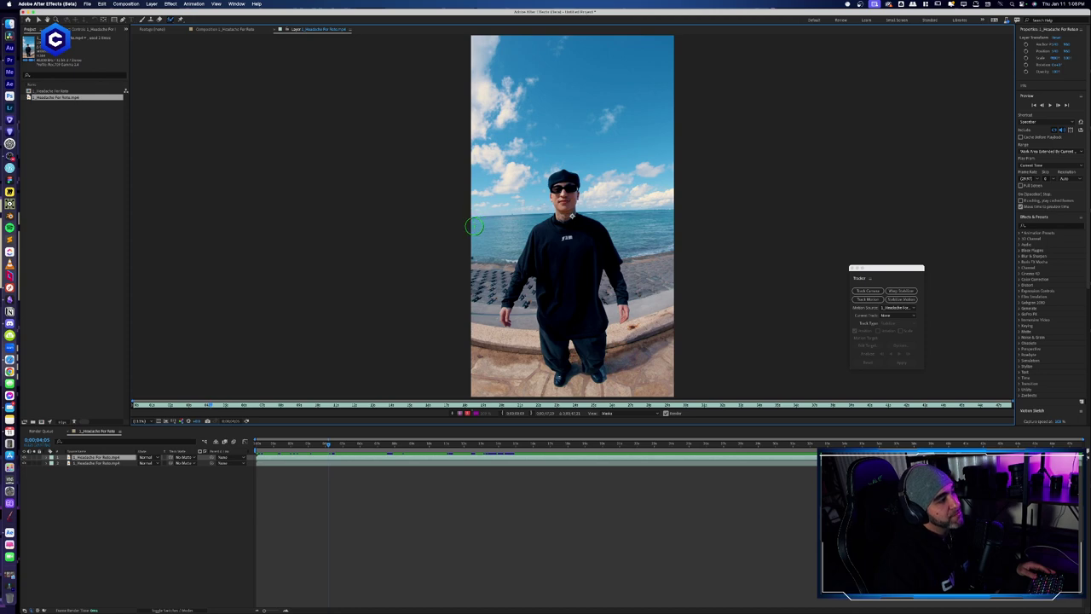
mouse_move(457, 226)
mouse_down()
mouse_move(685, 225)
mouse_move(488, 249)
mouse_move(685, 256)
mouse_move(519, 268)
mouse_move(669, 279)
mouse_move(474, 287)
mouse_move(580, 293)
mouse_move(480, 314)
mouse_move(613, 318)
mouse_move(526, 329)
mouse_move(675, 331)
mouse_move(502, 349)
mouse_move(633, 357)
mouse_move(484, 366)
mouse_move(645, 362)
mouse_move(471, 372)
mouse_move(614, 379)
mouse_up()
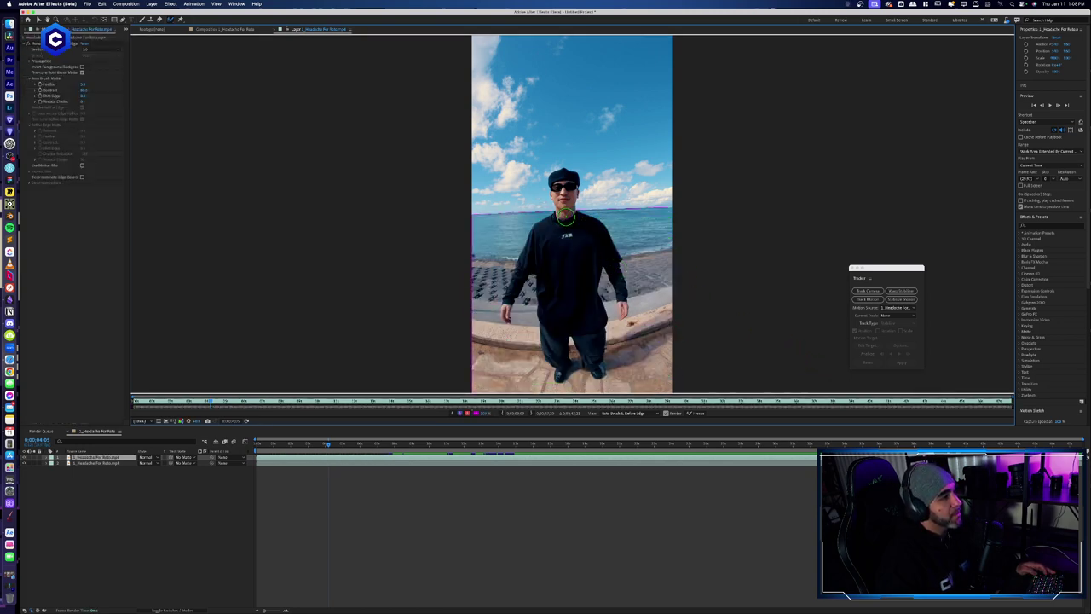
drag(565, 223, 563, 174)
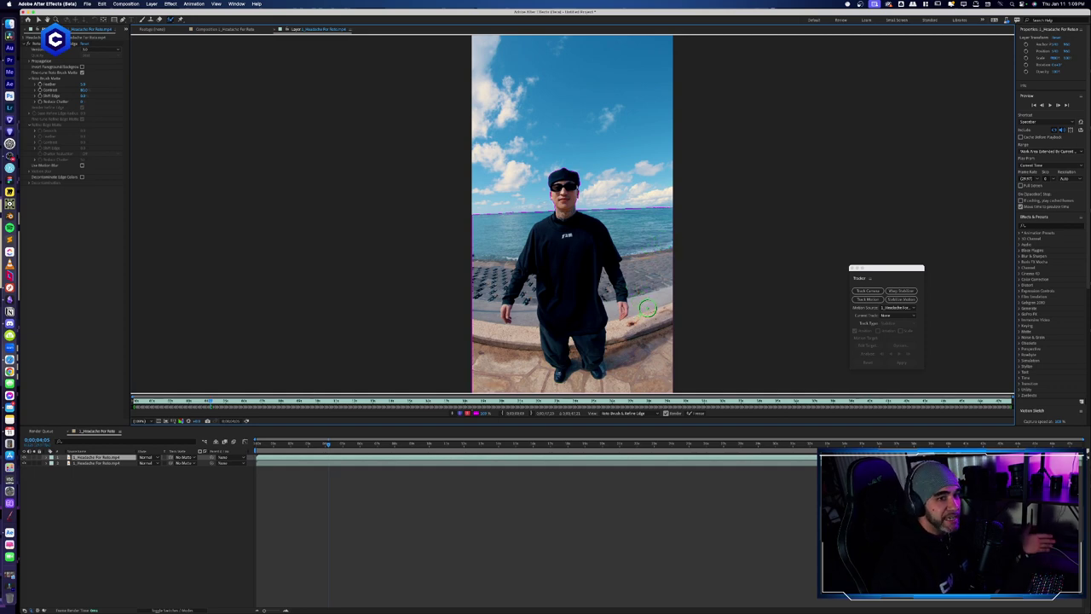
Step: Show the matte as an alpha overlay and propagate the Roto Brush selection forward to about 8 seconds
click(468, 414)
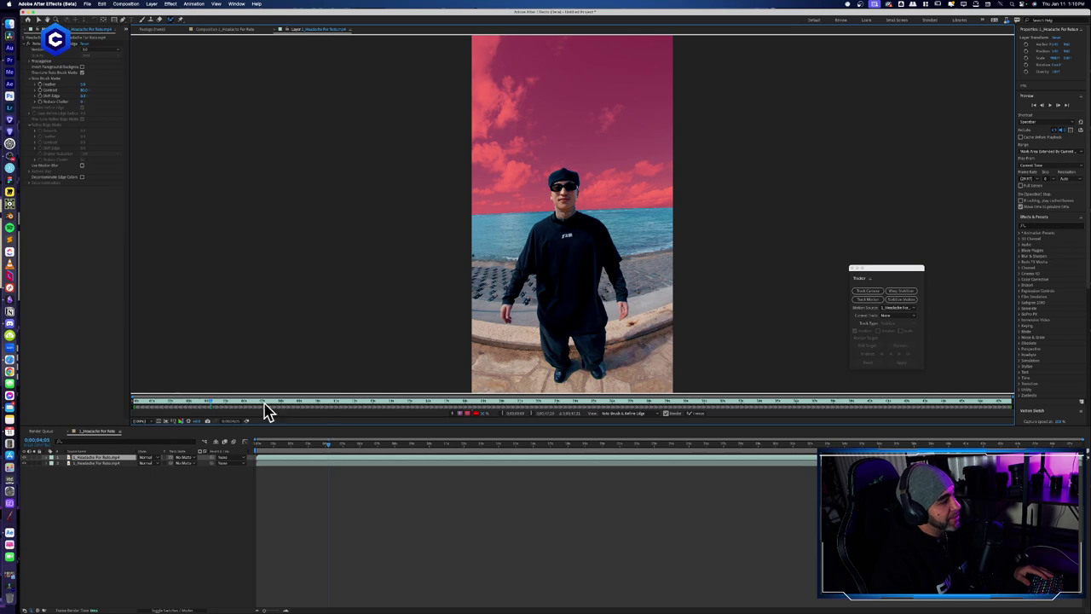
key(space)
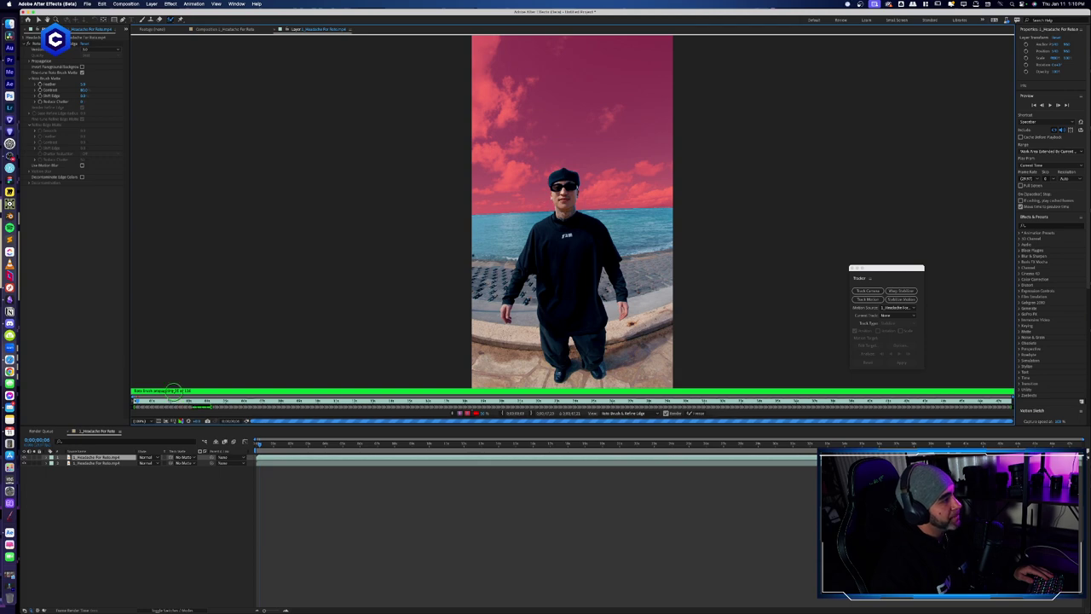
key(space)
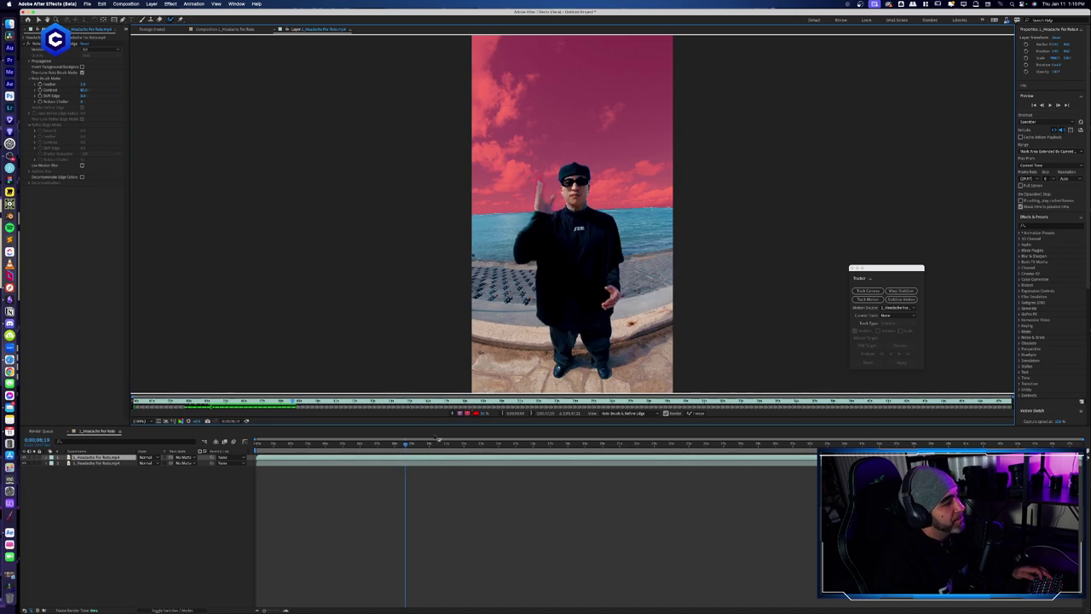
Step: Change the matte overlay color to purple and brush the man's raised fingers into the foreground in alpha boundary view
click(476, 414)
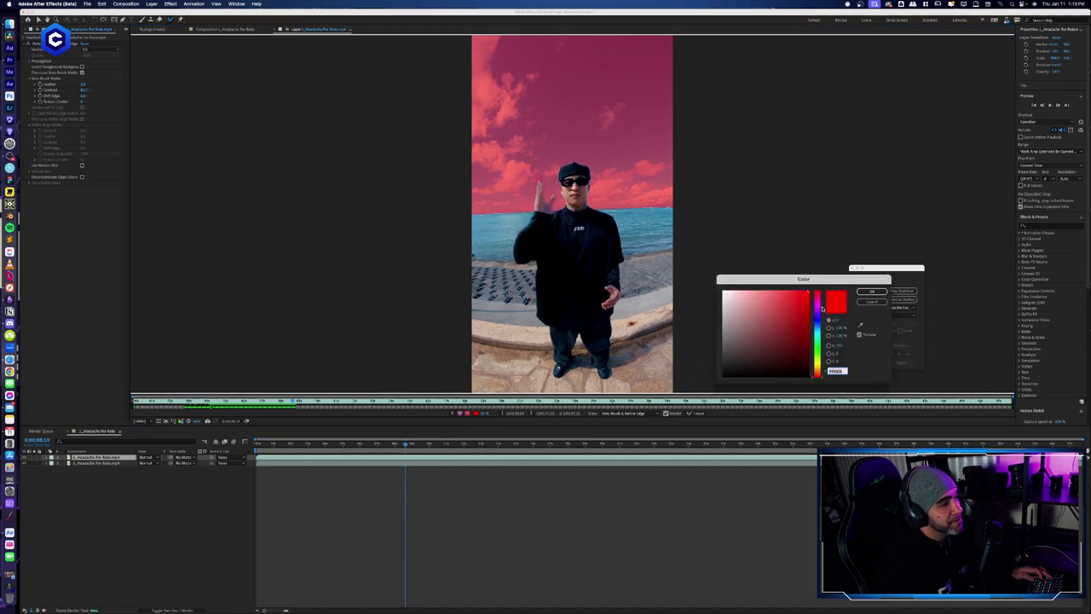
click(818, 312)
click(872, 291)
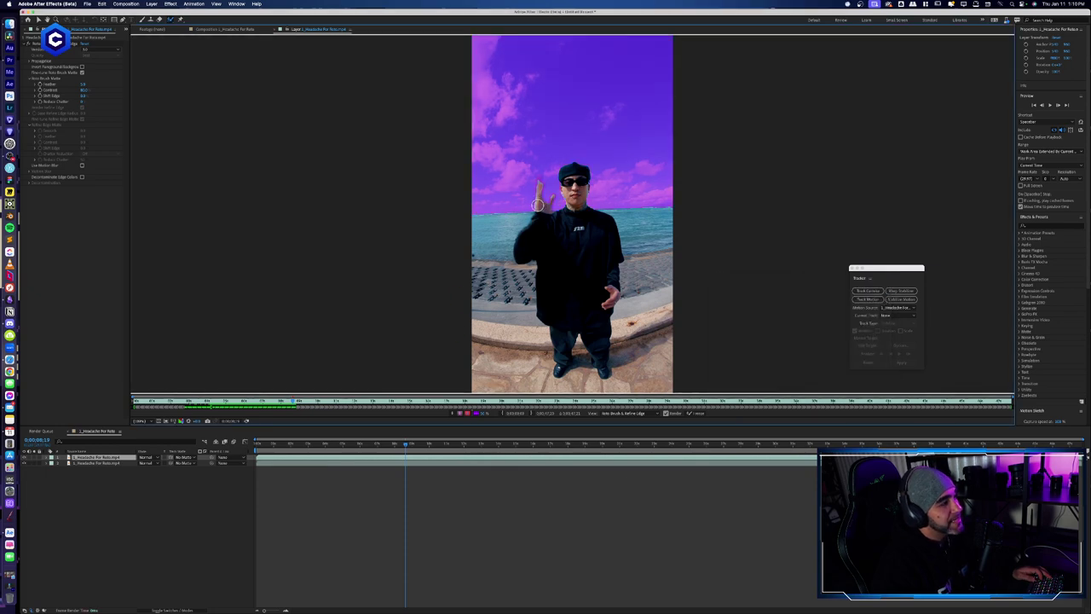
click(460, 413)
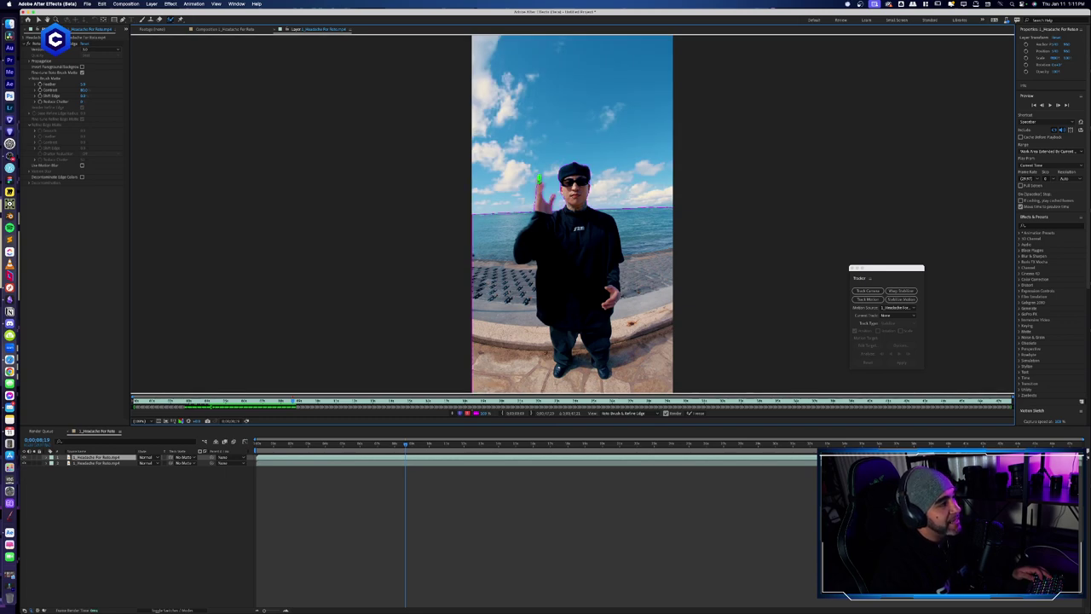
click(474, 414)
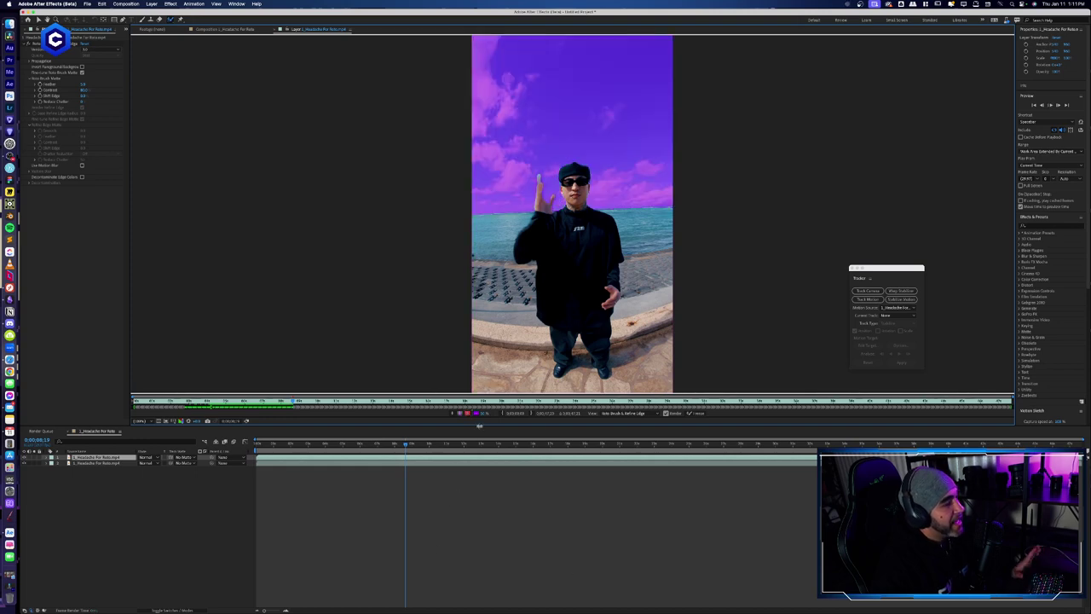
Step: Propagate the Roto Brush matte to about 15 seconds and touch up the man's lowered arm and hand
key(space)
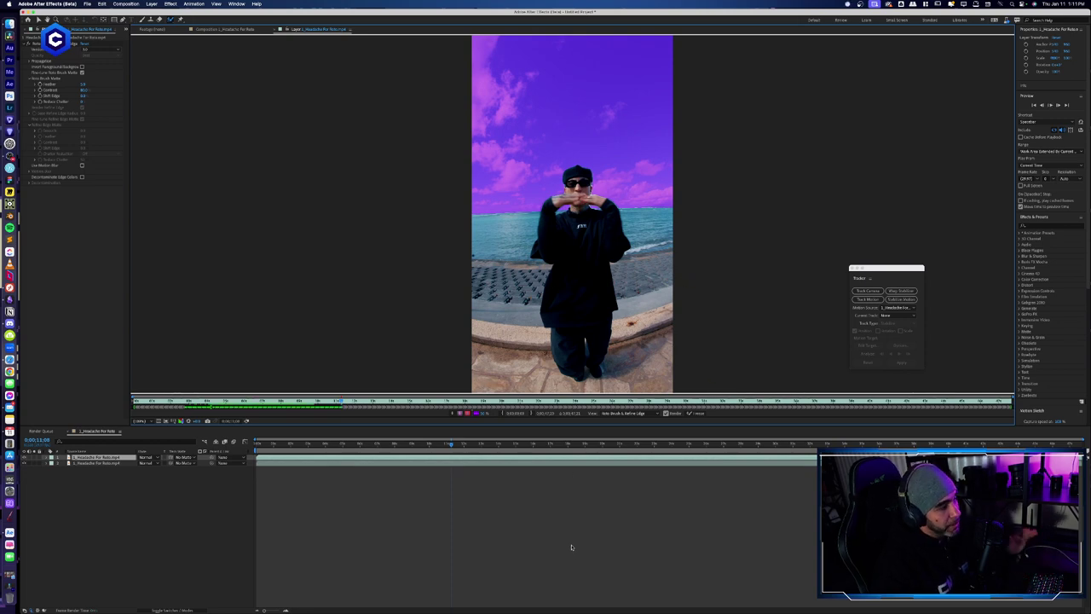
key(space)
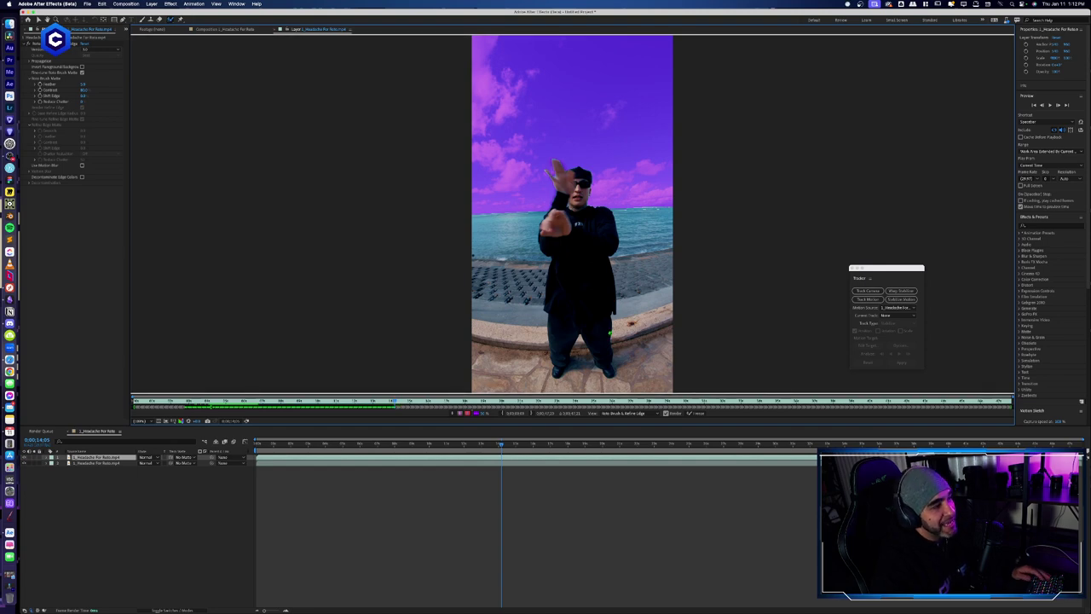
key(Page_Down)
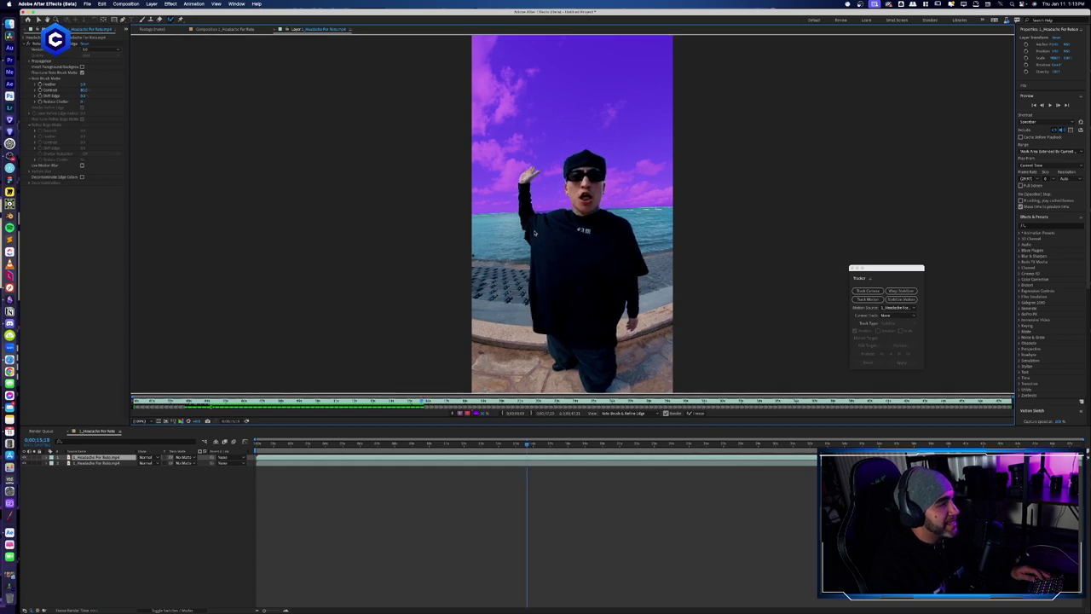
drag(630, 291, 617, 332)
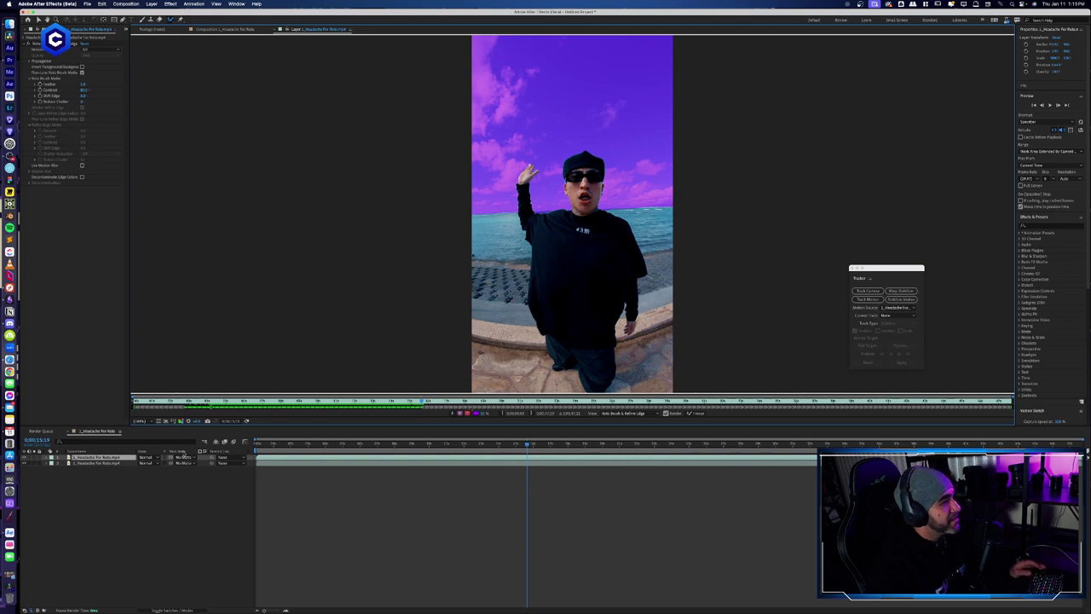
Step: Save the project as HeadacheRoto in the Headache project folder and return to the composition view
key(super+s)
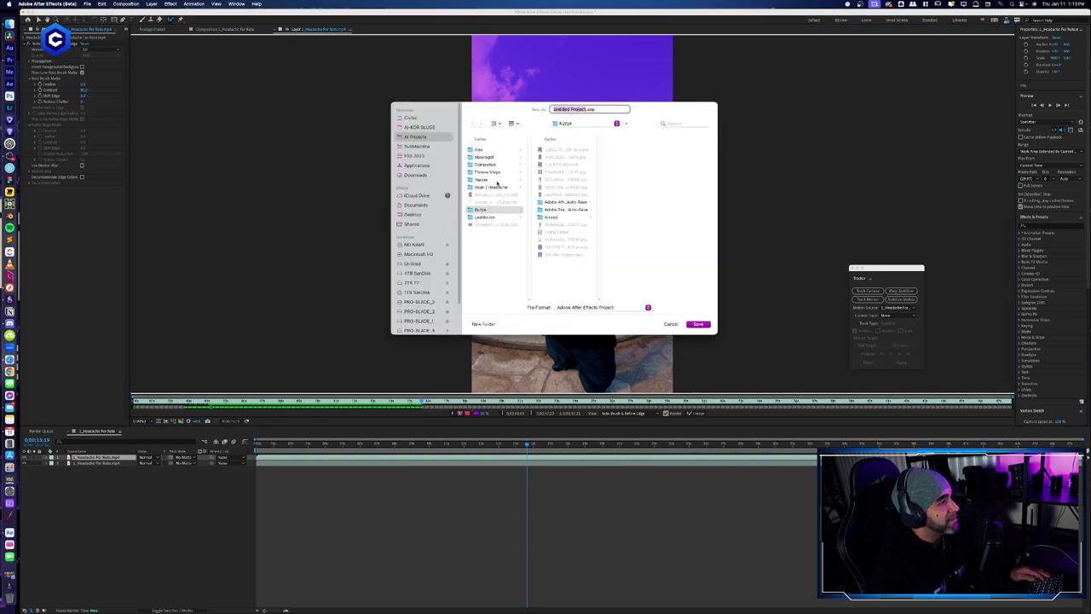
click(498, 186)
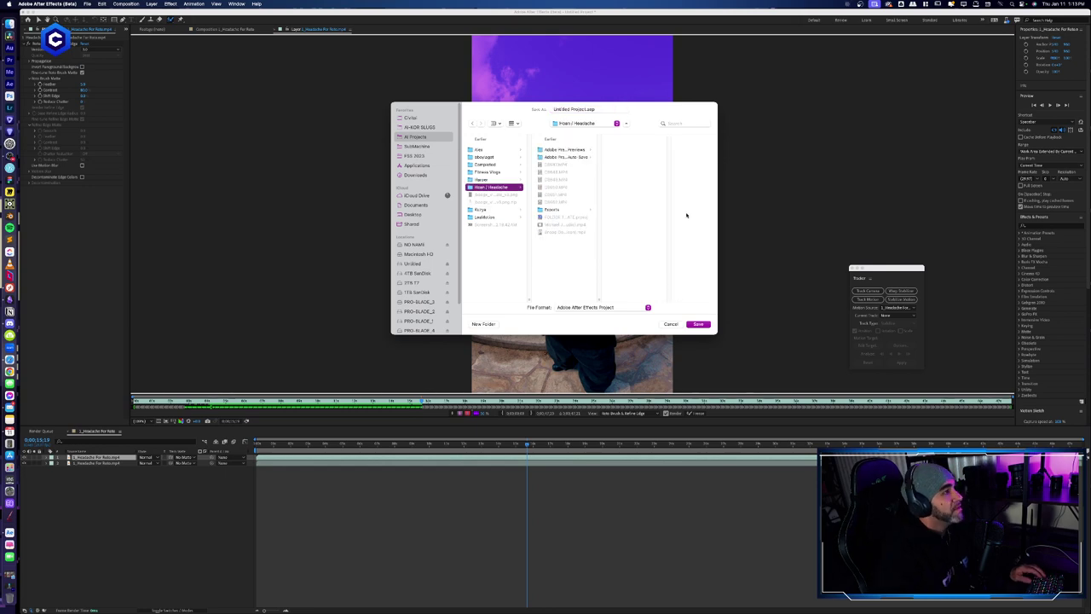
click(586, 109)
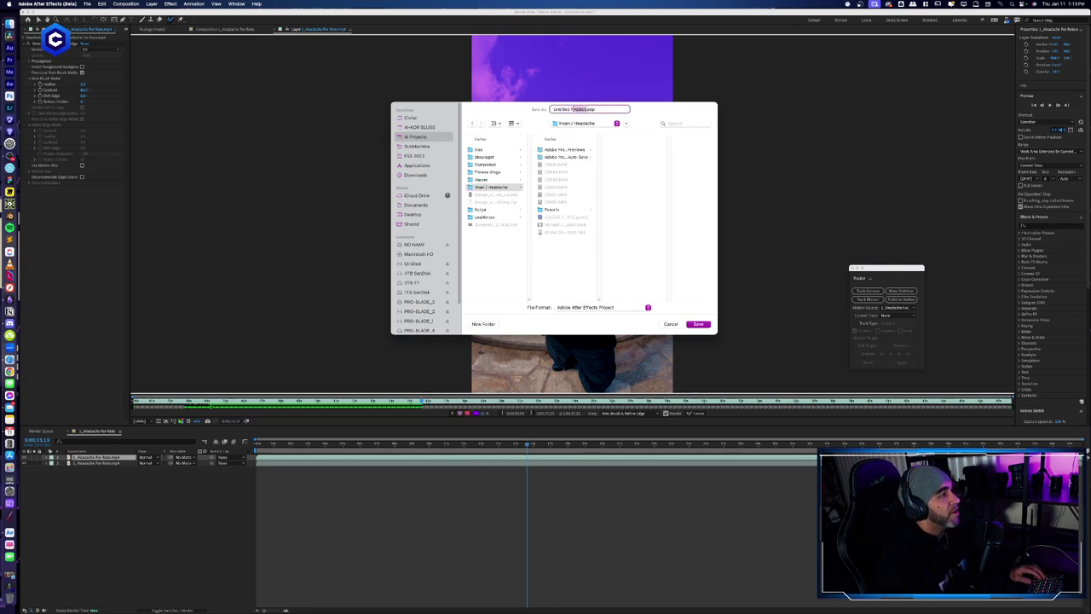
text(Headache)
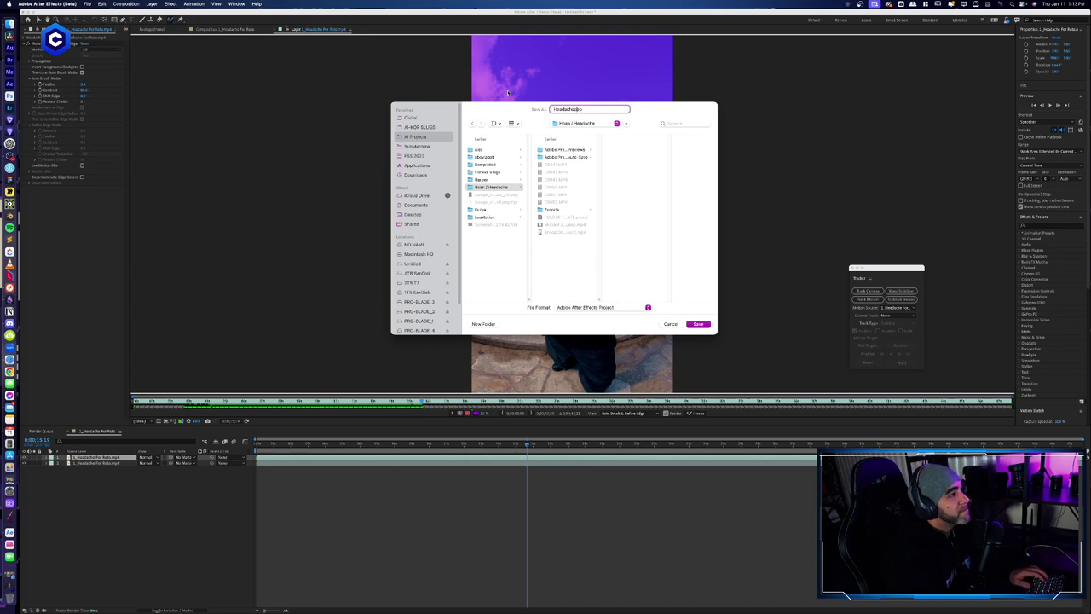
text(_roto)
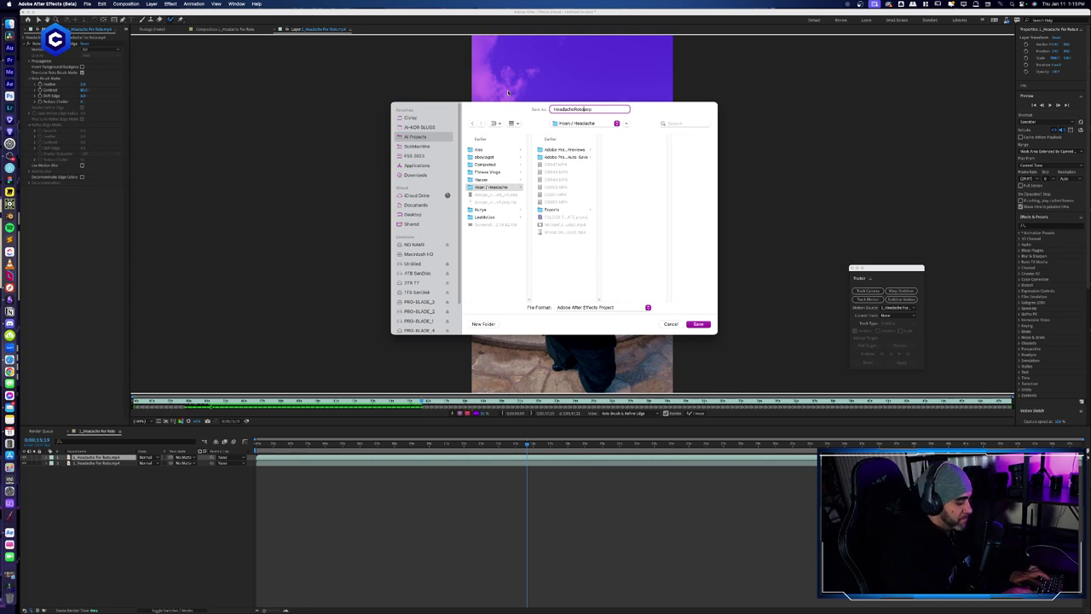
key(Return)
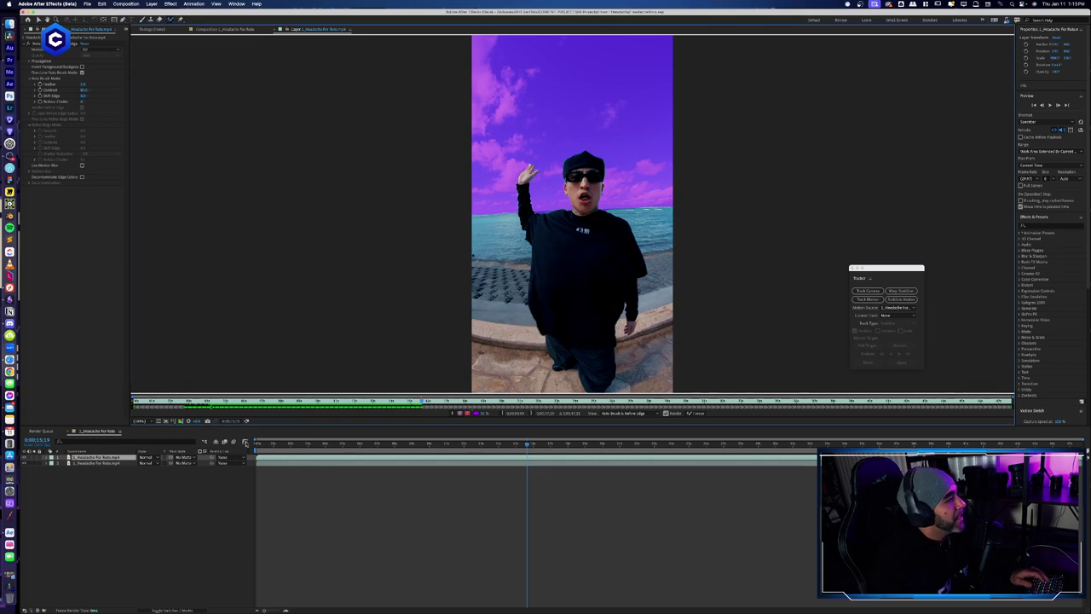
click(251, 29)
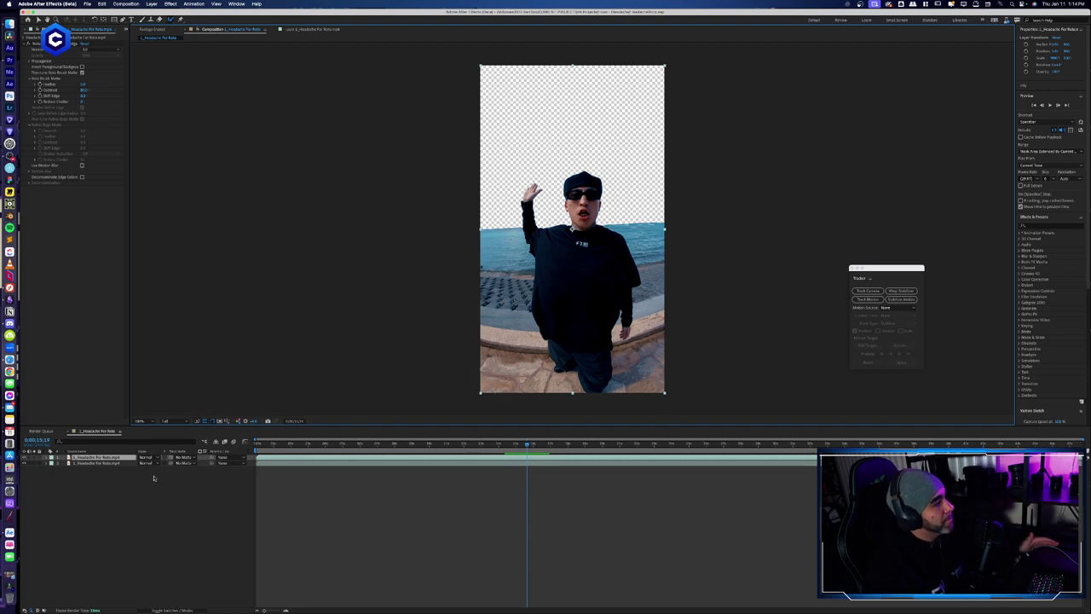
Step: Hide the upper footage layer to isolate the man's cutout and move the playhead to about 3 seconds
click(26, 463)
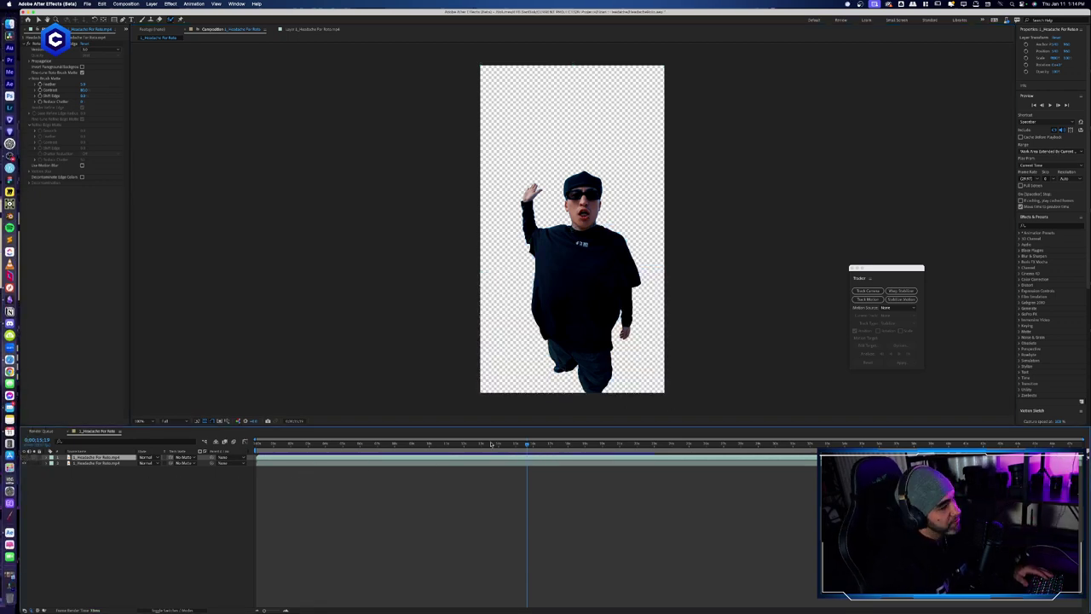
drag(529, 443, 306, 444)
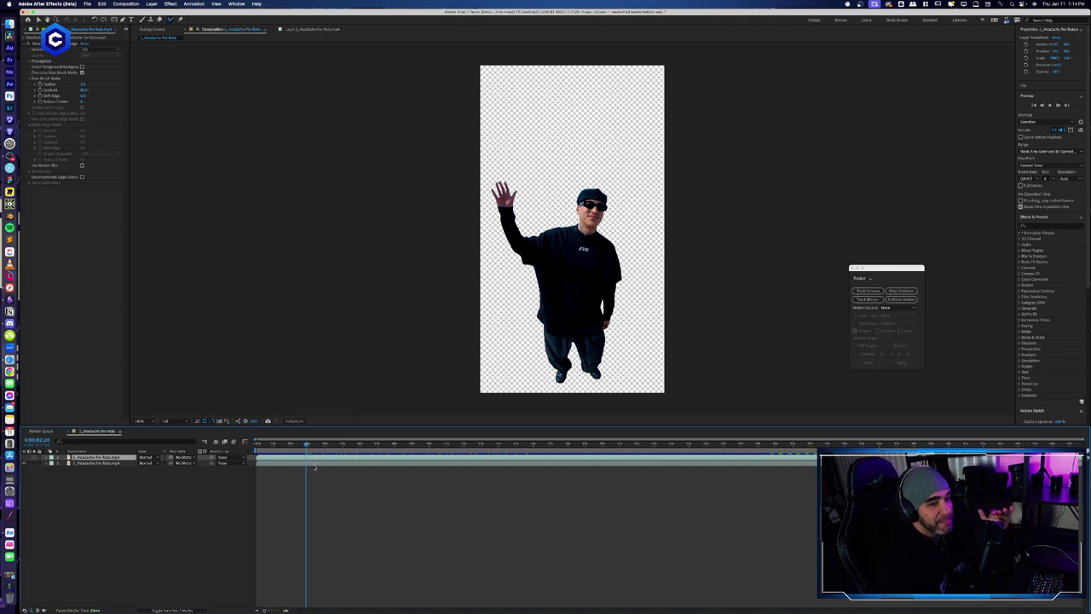
Step: Create a black solid named BG and place it beneath both footage layers
right_click(100, 484)
mouse_move(136, 488)
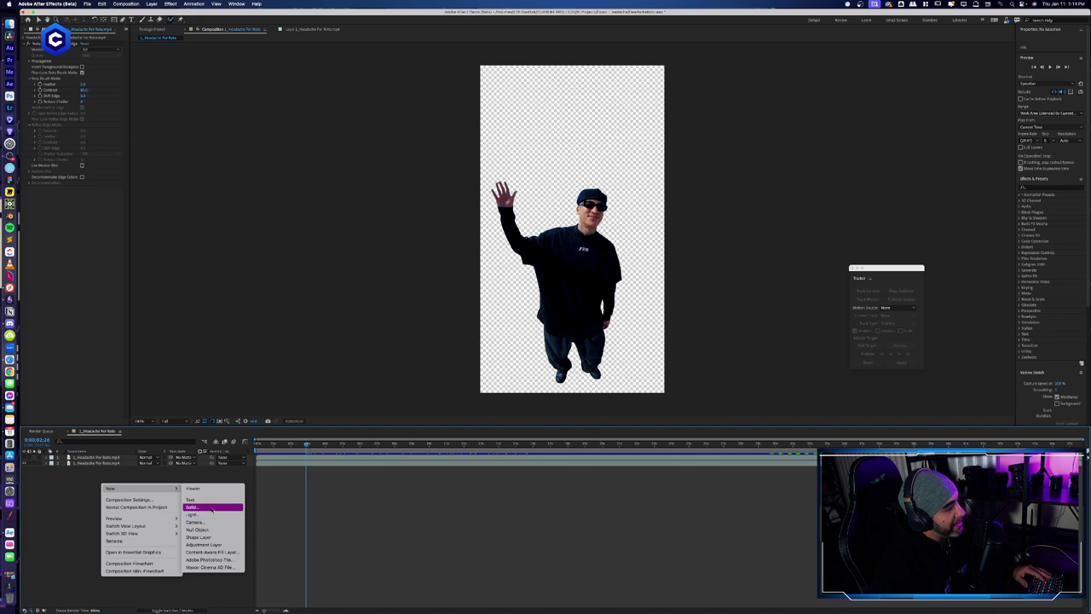
click(212, 509)
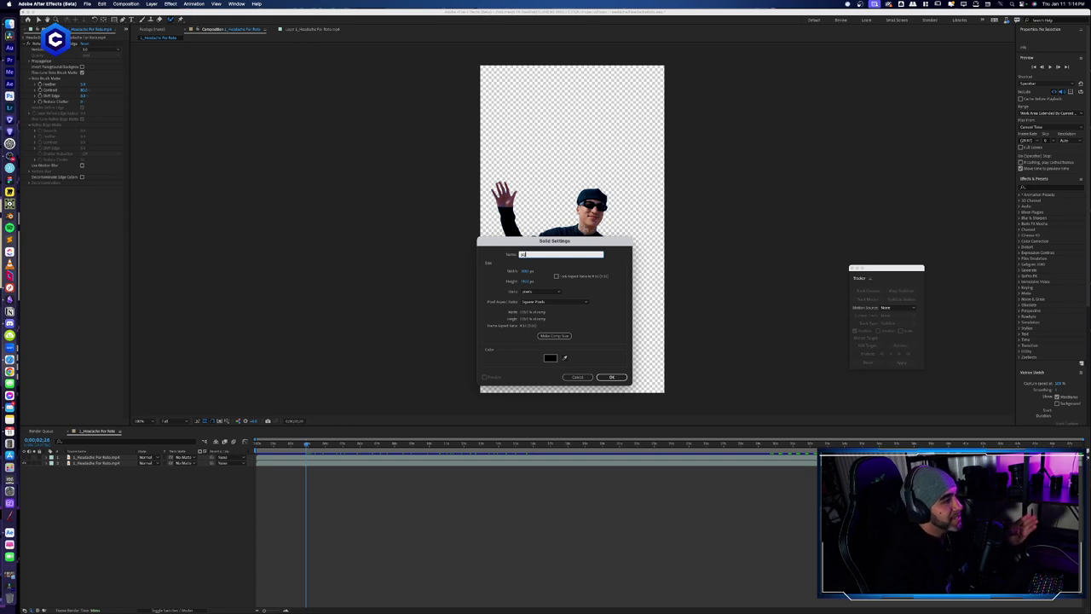
key(Return)
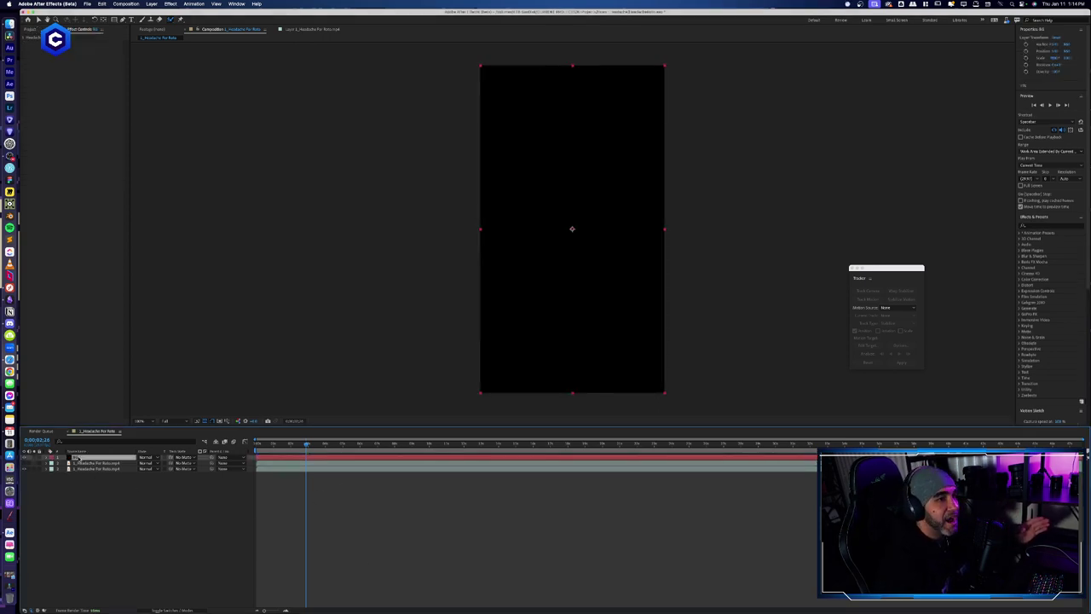
drag(77, 458, 94, 480)
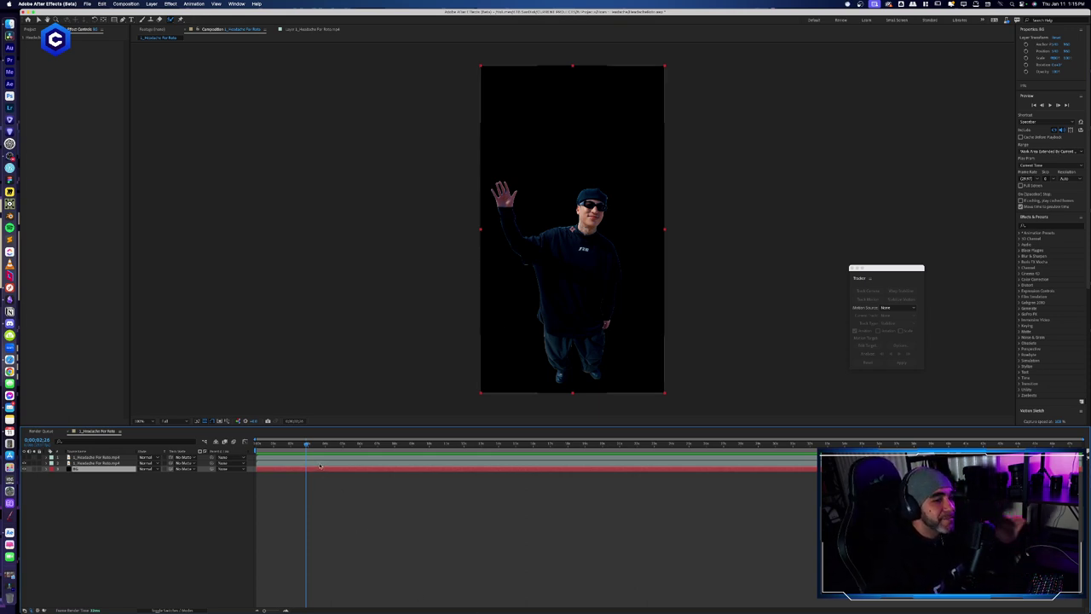
Step: Switch the BG solid's visibility off and back on to compare the cutout against transparency and black
click(81, 468)
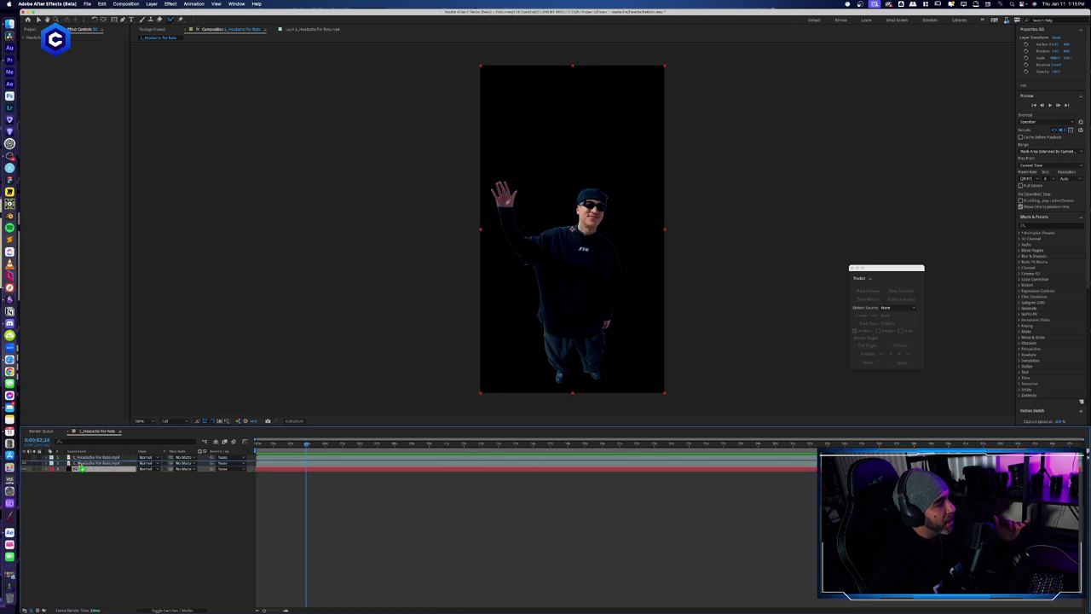
click(25, 469)
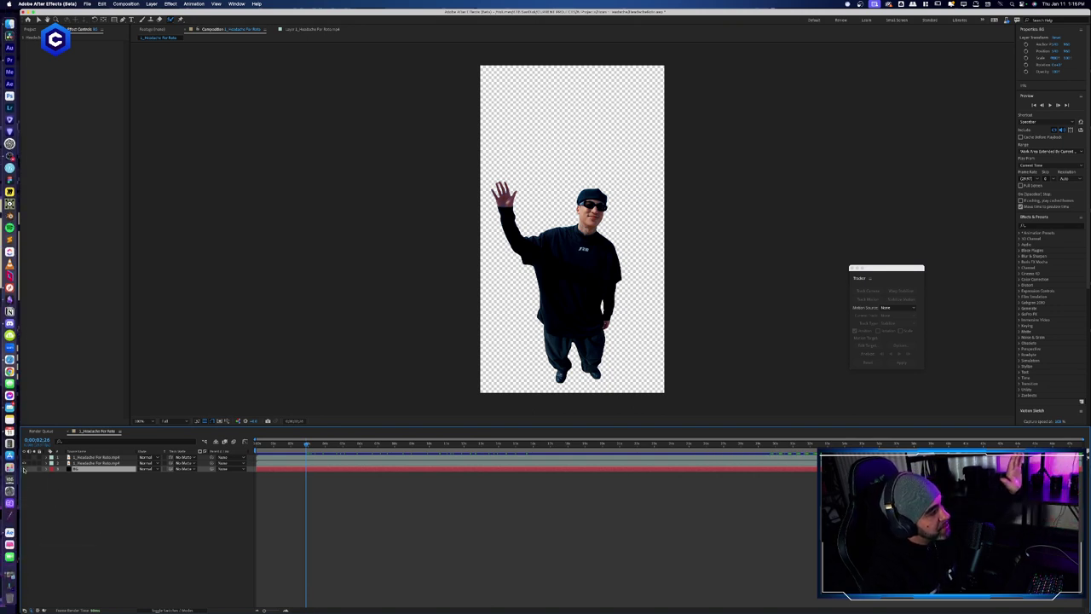
click(23, 469)
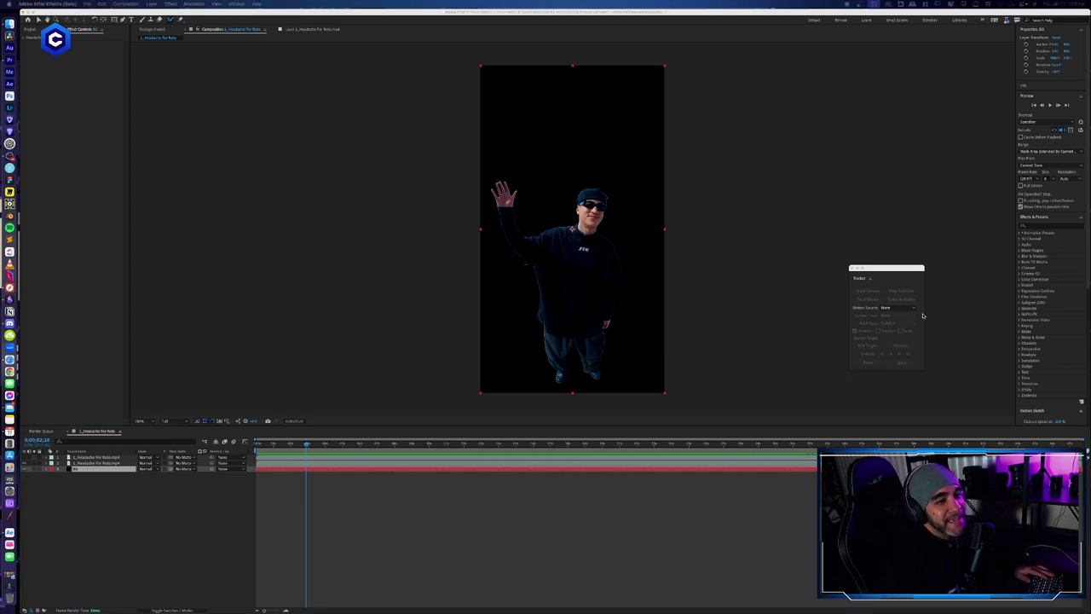
Step: Switch to the Civitai AnimateDiff workflow page in Safari to view its example videos, and return to After Effects
key(ctrl+Left)
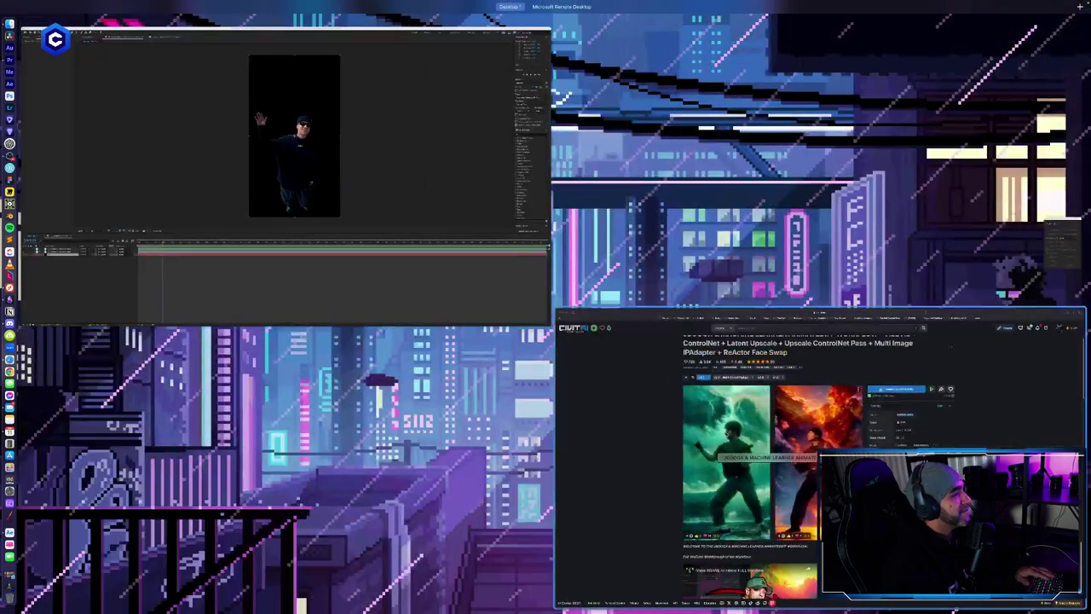
key(ctrl+Right)
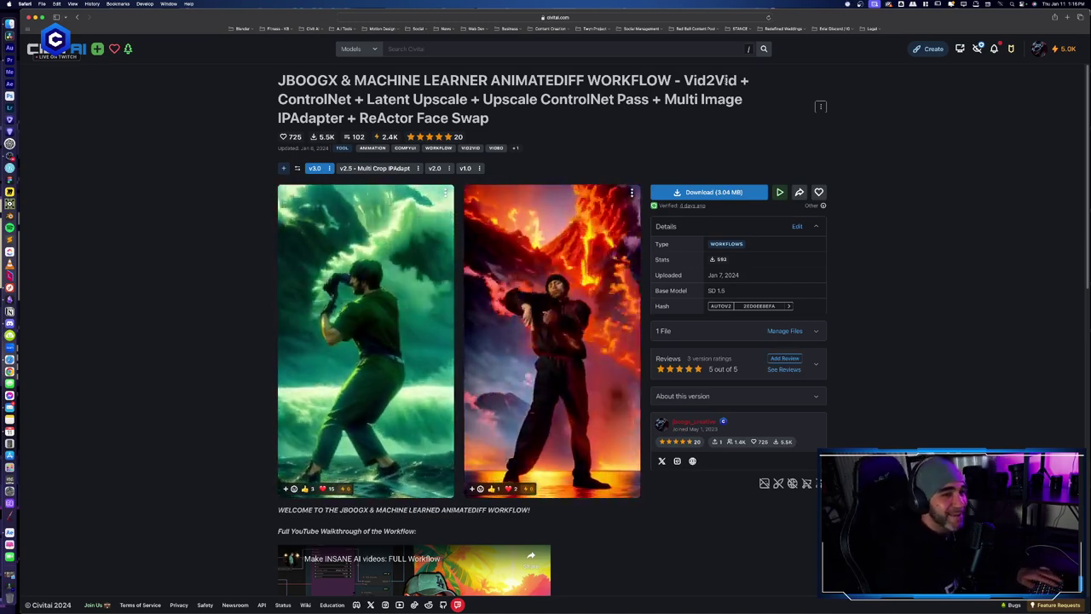
key(ctrl+Up)
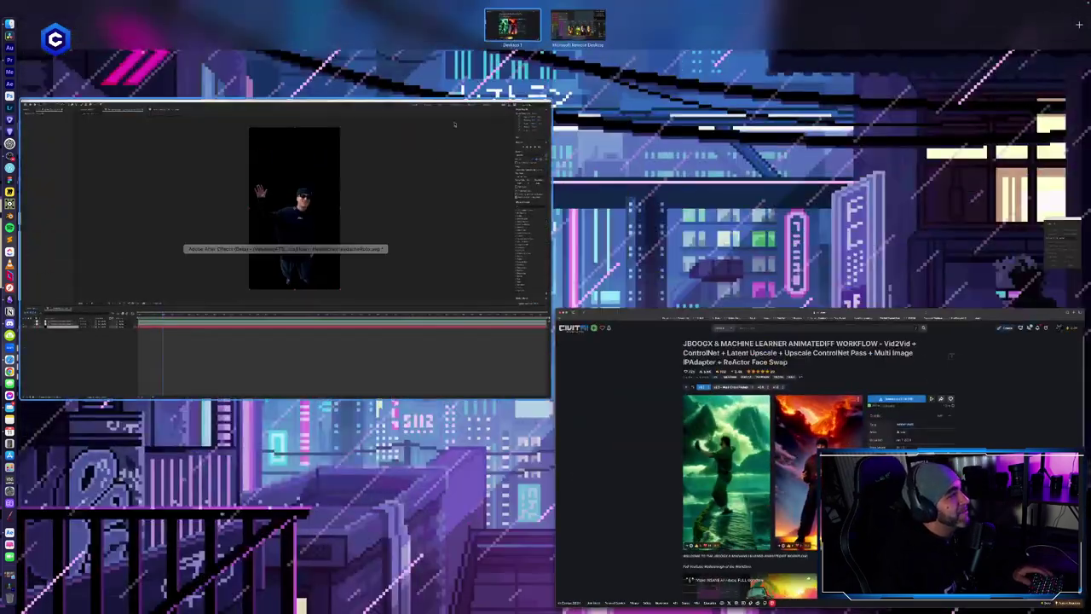
click(447, 161)
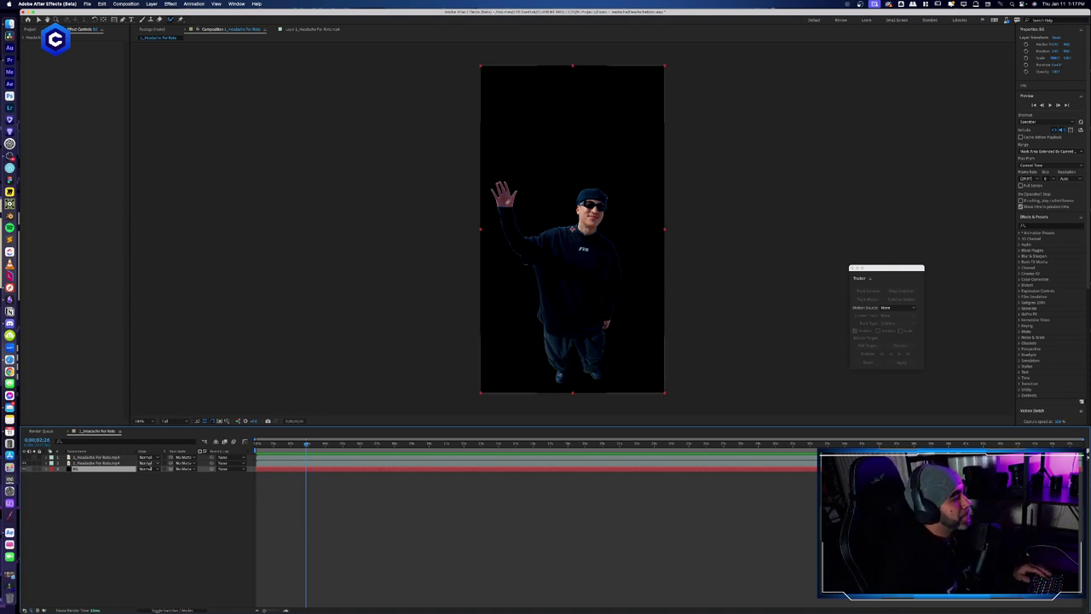
right_click(143, 492)
mouse_move(173, 495)
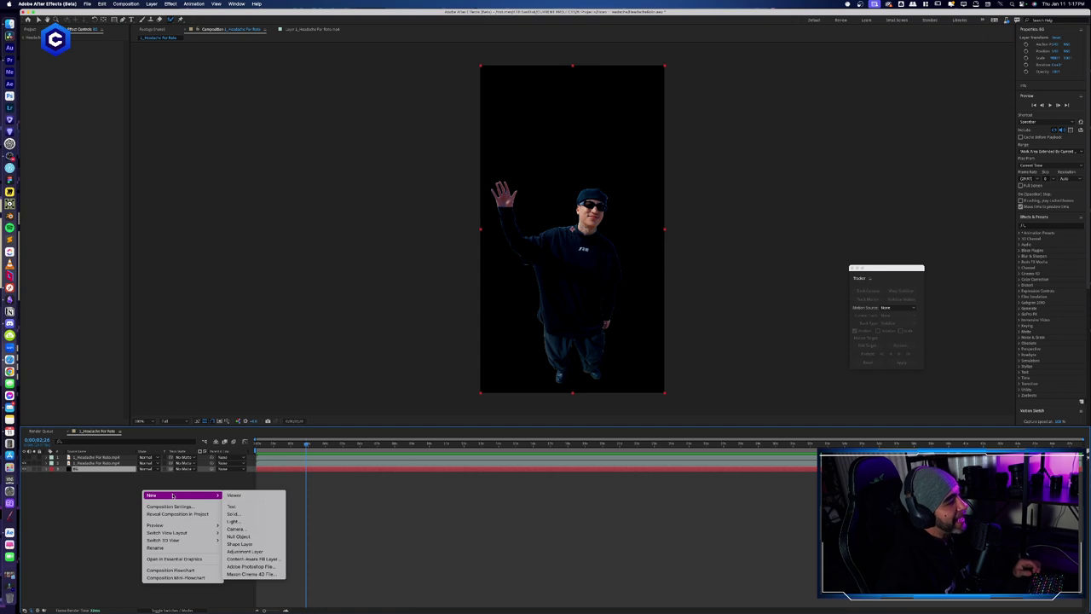
click(232, 514)
text(Look)
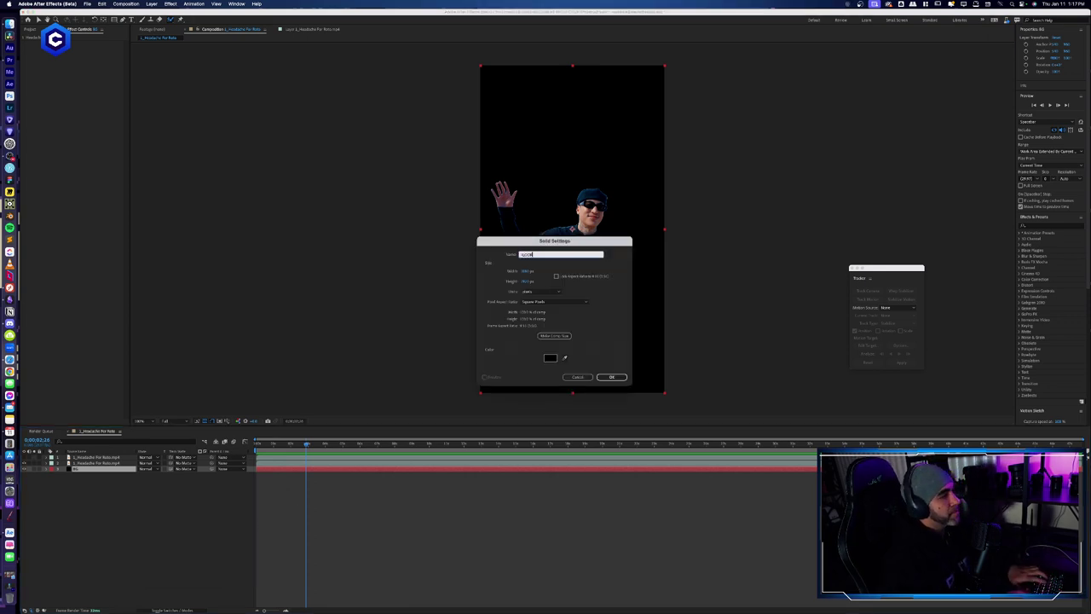
key(Return)
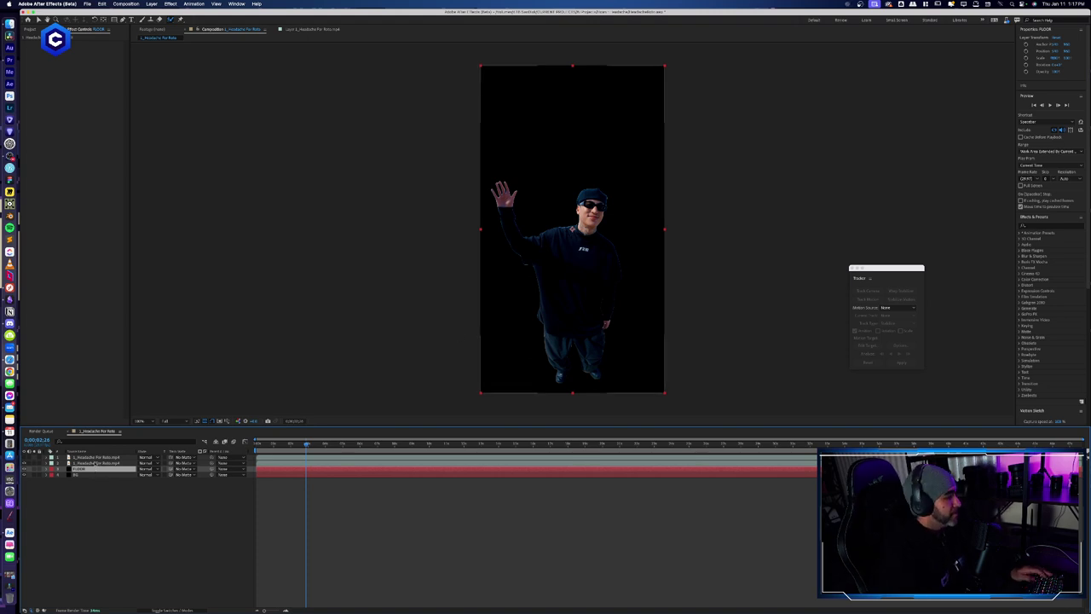
key(super+z)
Step: Create a white (FFFFFF) solid named FLOOR and move it below the footage layers, directly above BG
right_click(101, 508)
mouse_move(154, 512)
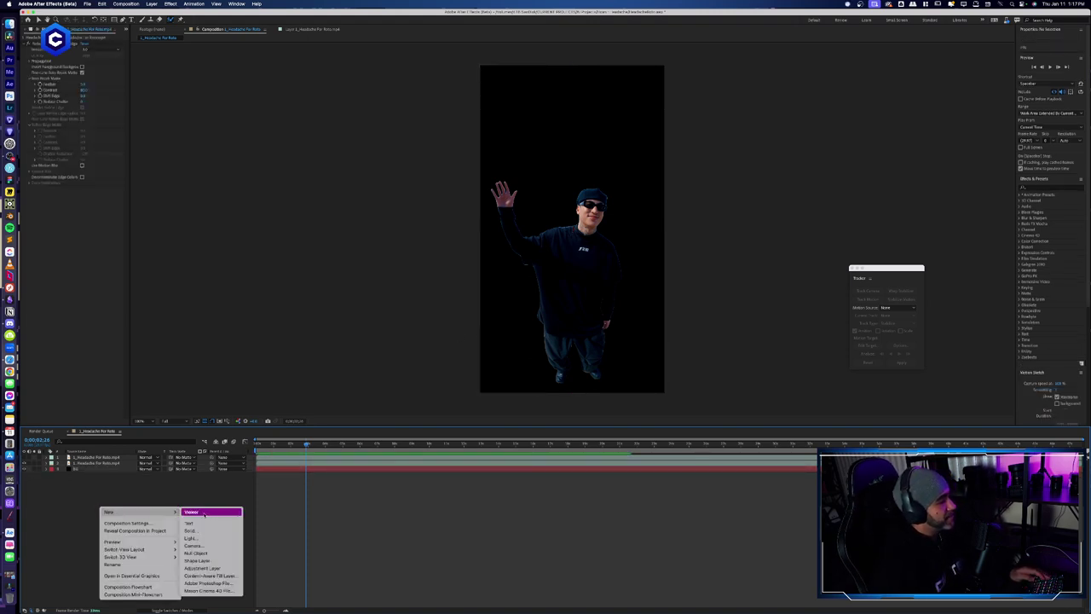
click(191, 530)
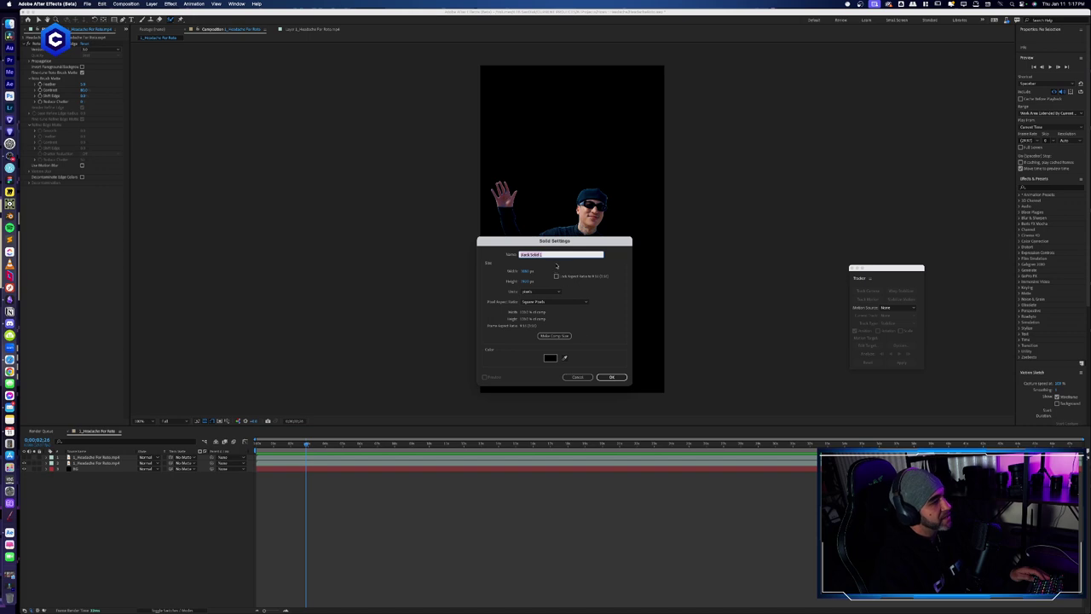
text(LOOK)
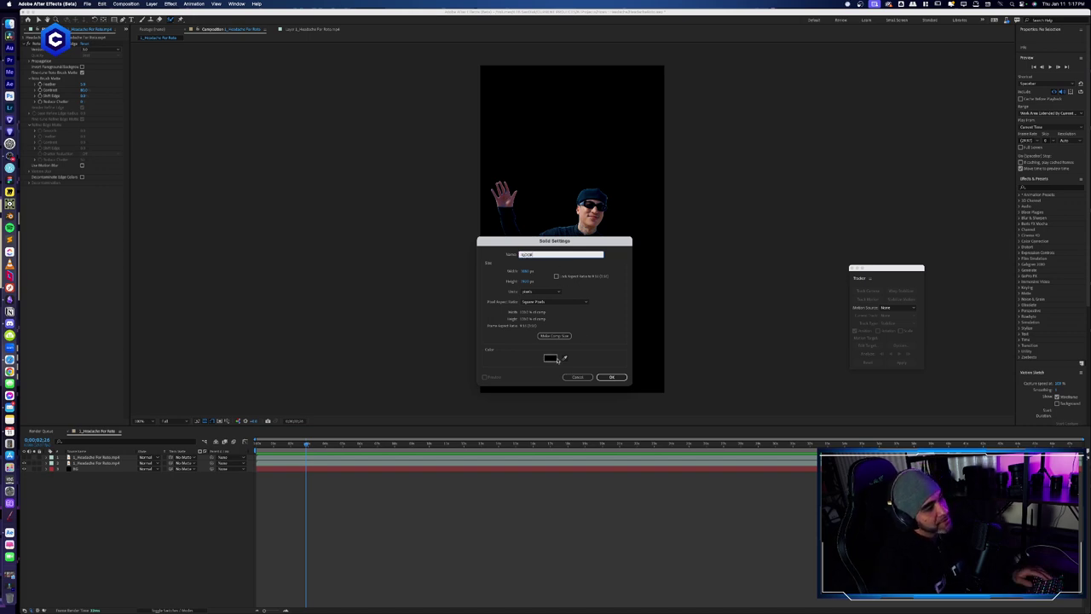
click(551, 358)
text(ffffff)
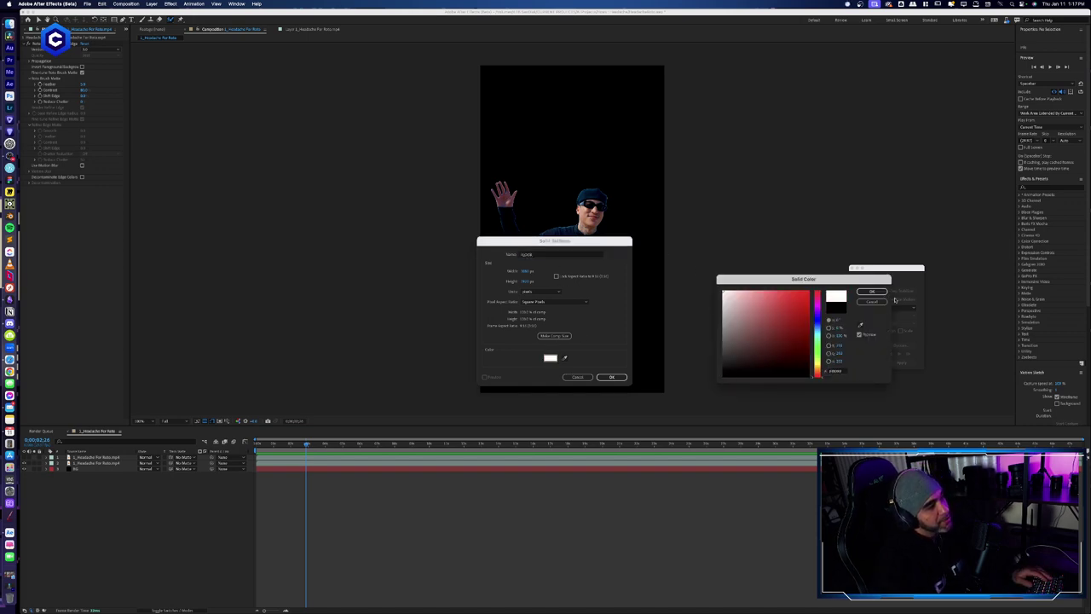
key(Return)
click(612, 376)
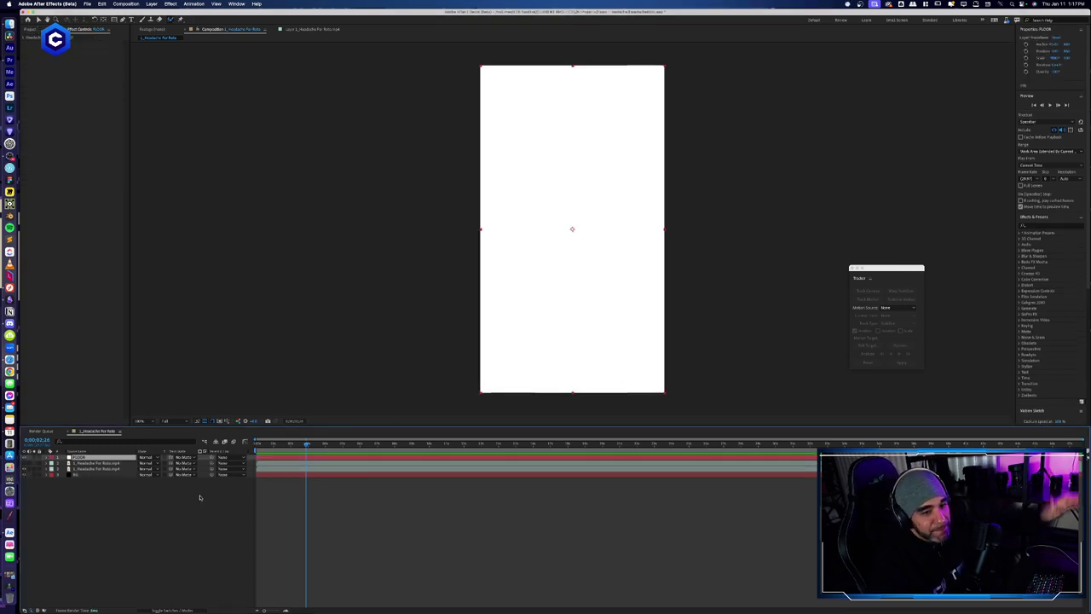
key(Return)
drag(83, 462, 86, 473)
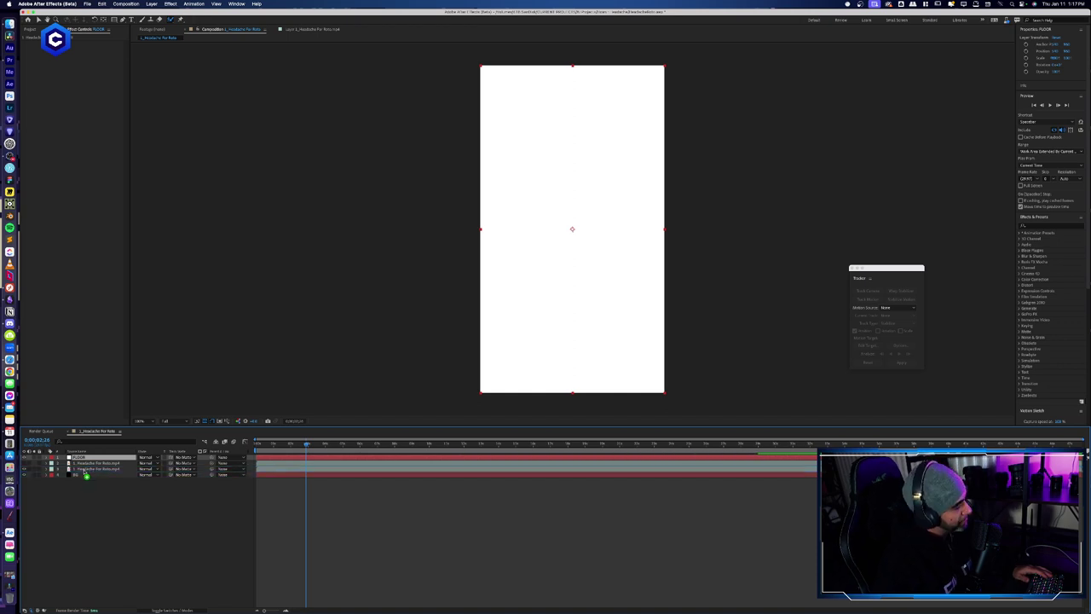